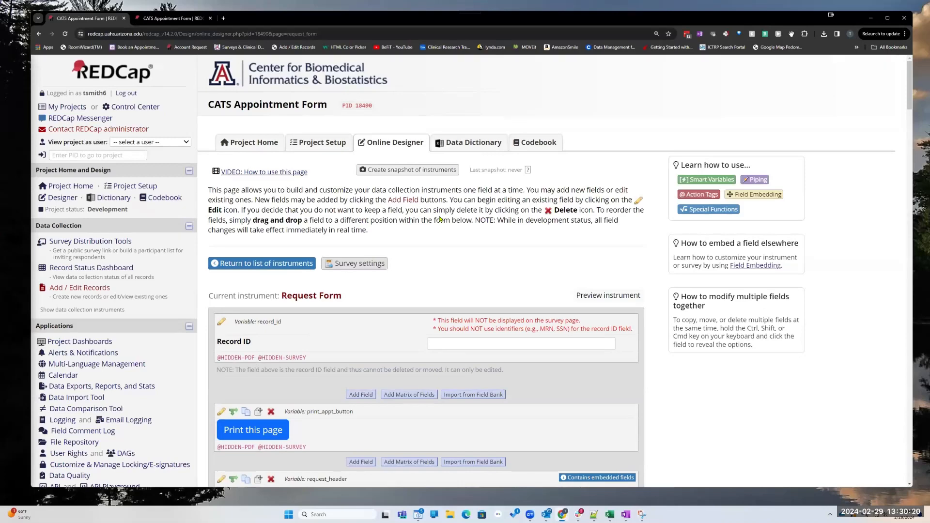
# Zoom the page out and look over the Request Form of Record ID 1 in data entry view
pyautogui.hotkey('ctrl', '-')
pyautogui.hotkey('ctrl', '-')
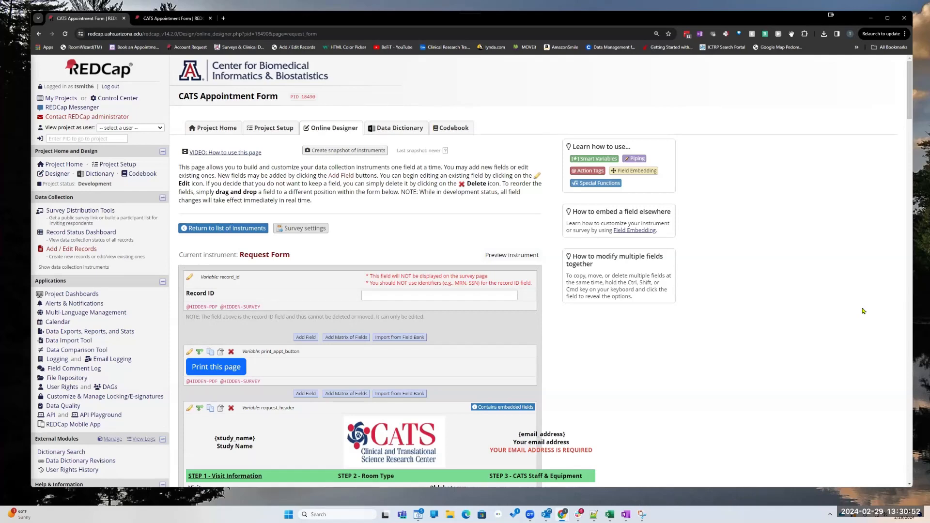
pyautogui.click(186, 20)
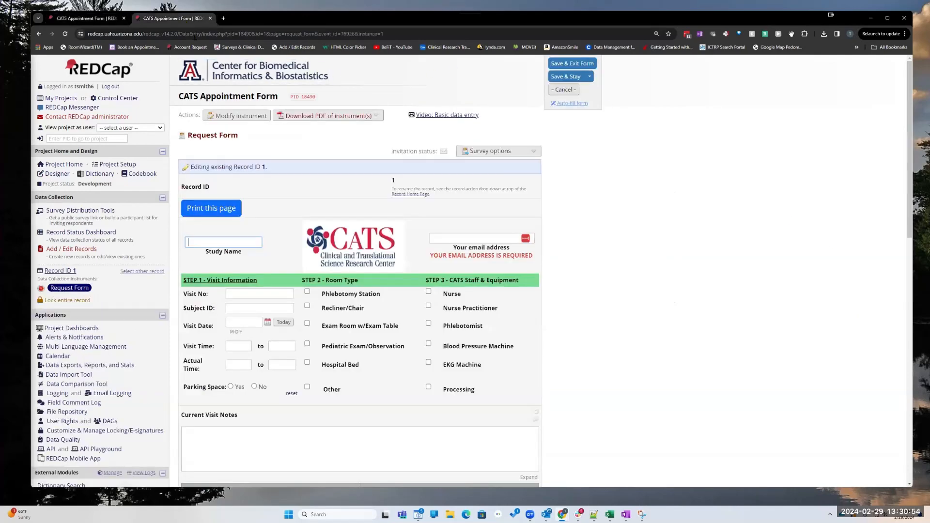
pyautogui.scroll(-15, 615, 262)
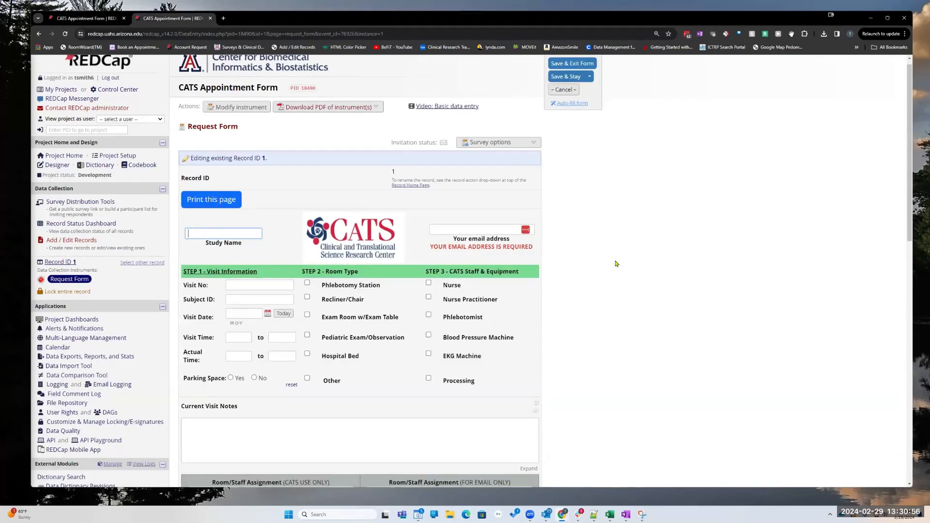
pyautogui.scroll(15, 616, 263)
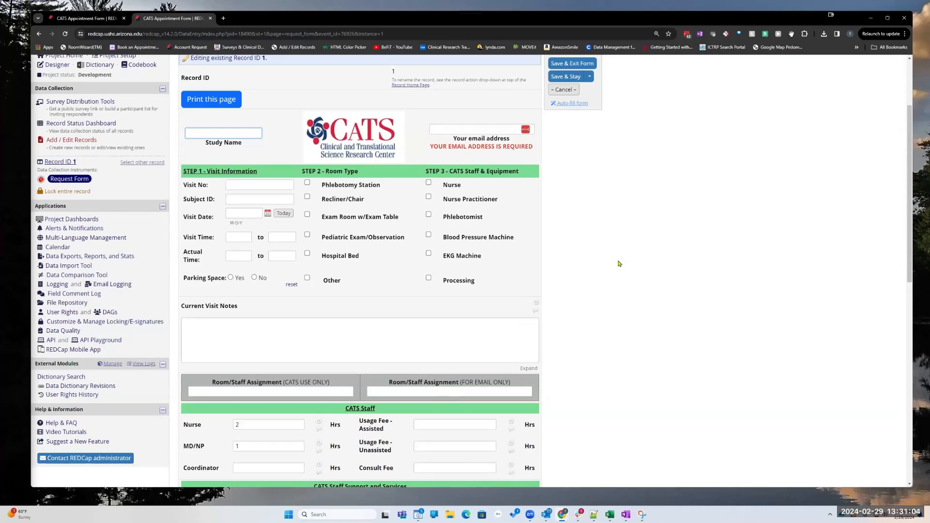
pyautogui.scroll(2, 516, 202)
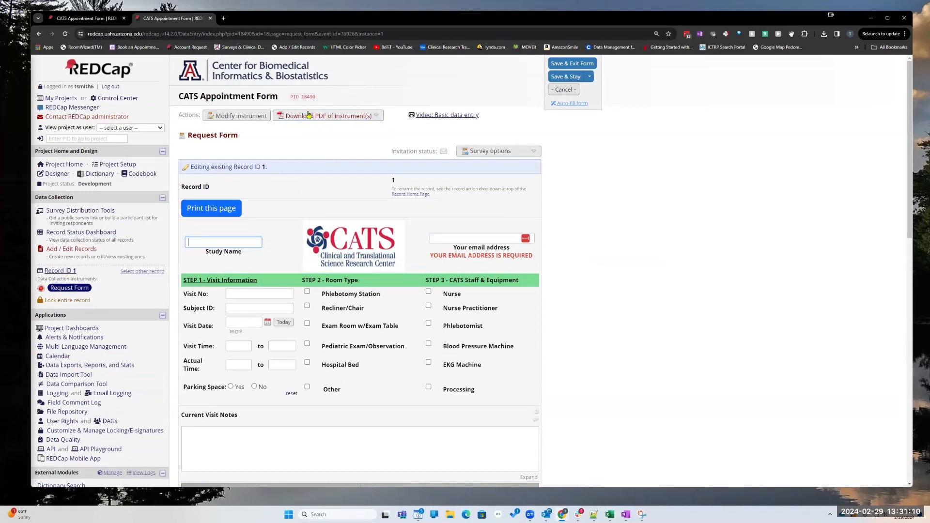
# Preview the Request Form's printout with Save as PDF as the destination, and cancel without saving
pyautogui.click(331, 117)
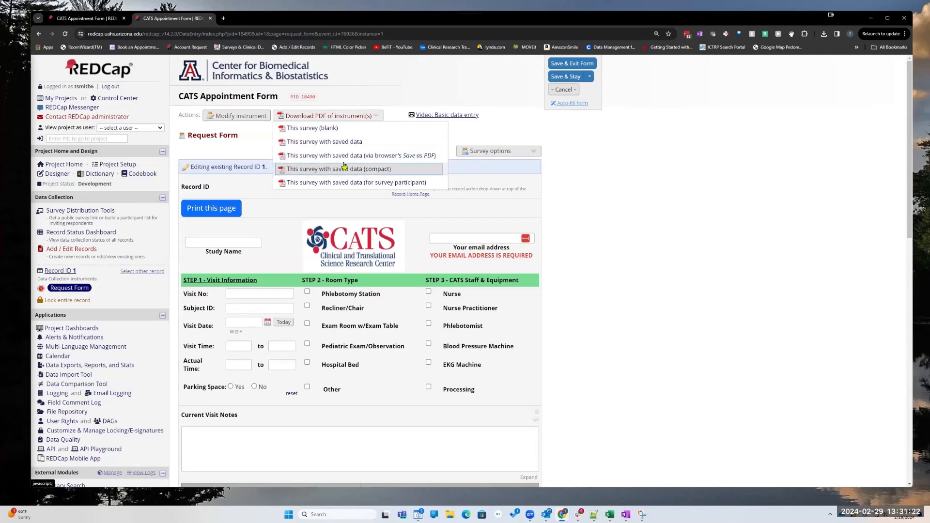
pyautogui.click(455, 195)
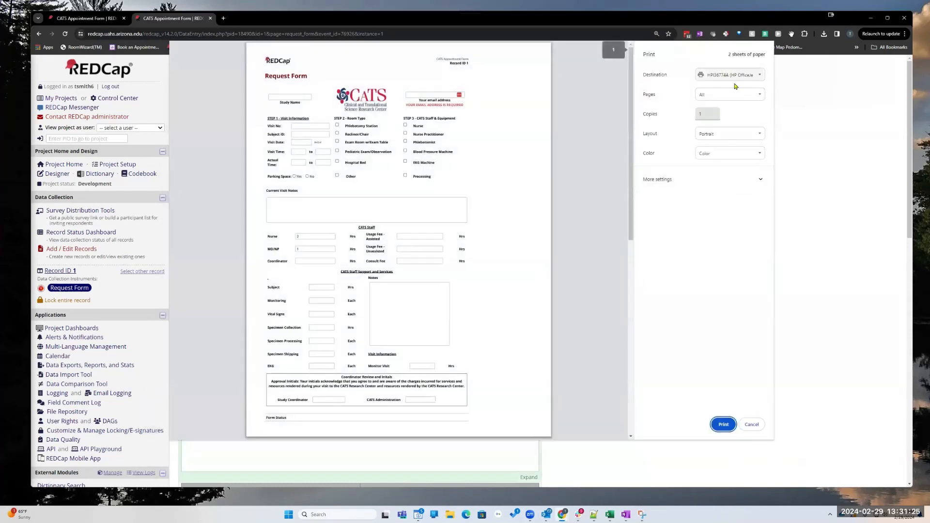
pyautogui.click(736, 75)
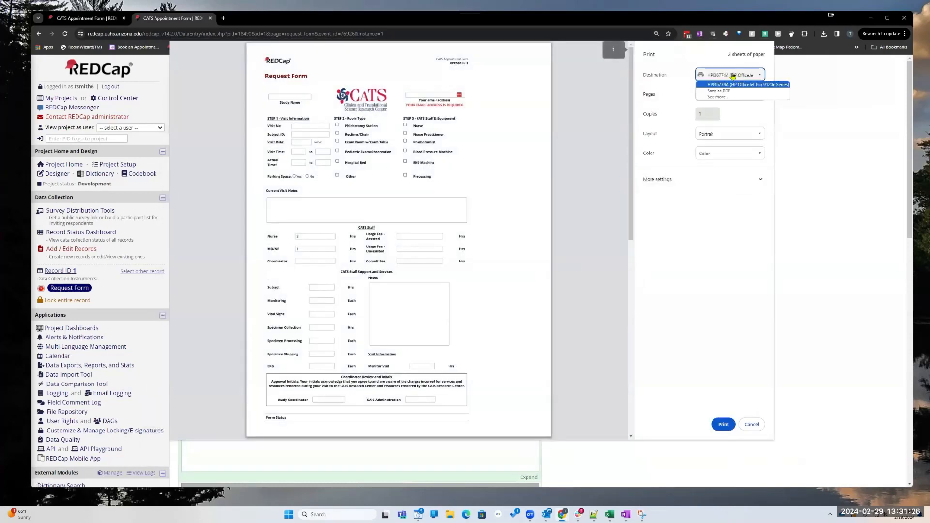
pyautogui.click(724, 88)
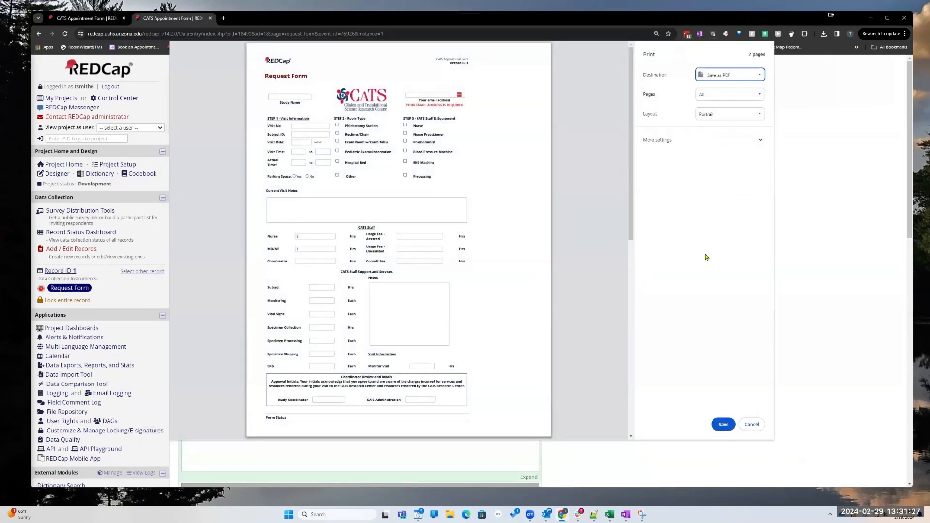
pyautogui.click(755, 427)
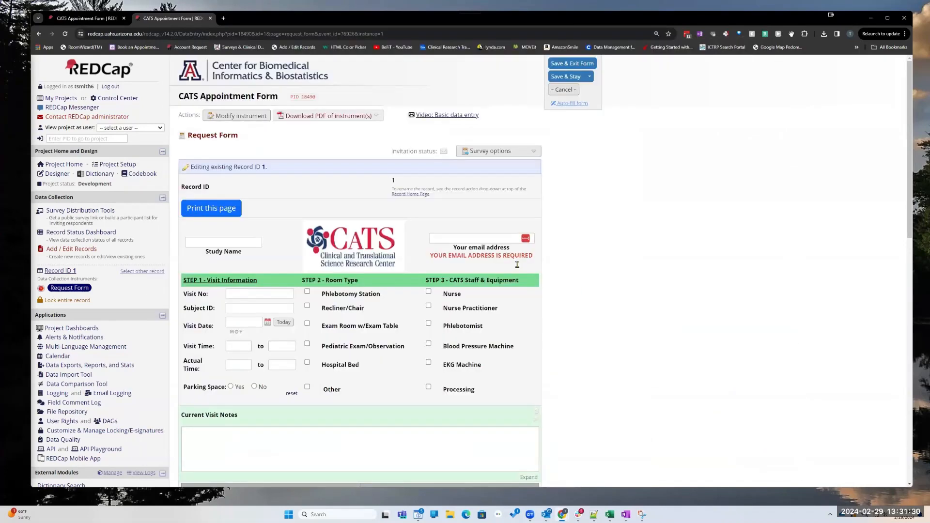
# Download the blank survey as a PDF, open it to examine its layout, and close it
pyautogui.click(340, 116)
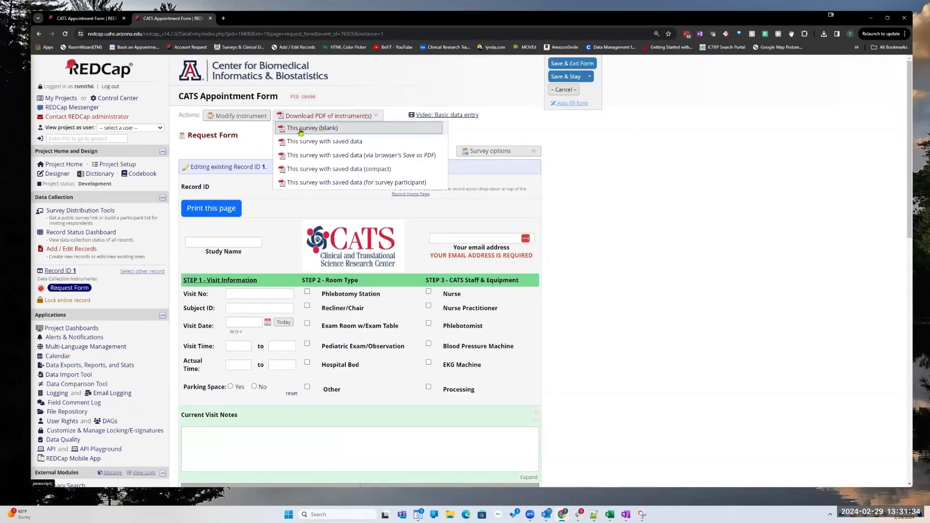
pyautogui.click(301, 130)
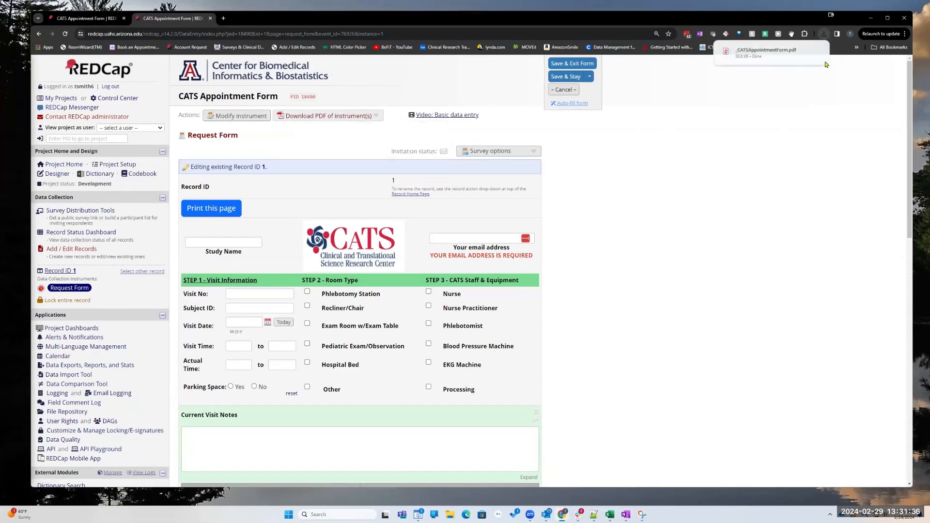
pyautogui.click(767, 50)
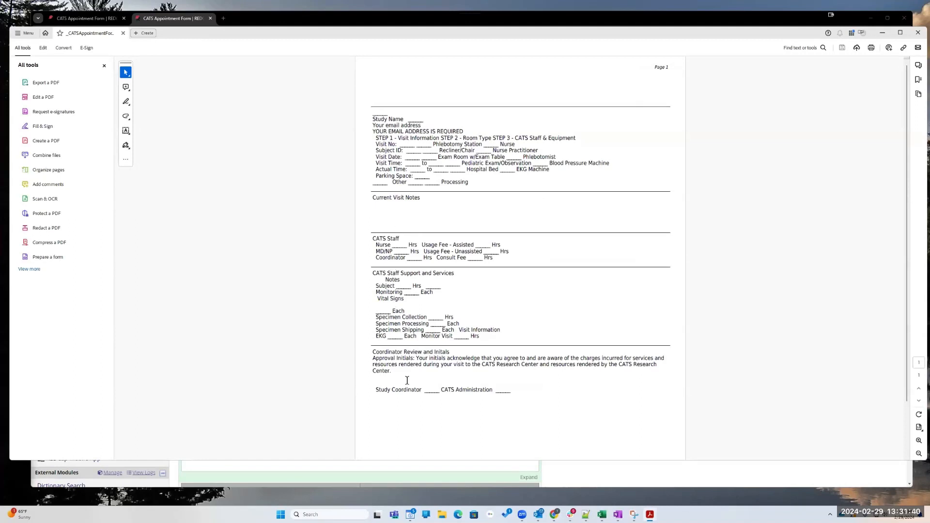
pyautogui.scroll(-3, 428, 367)
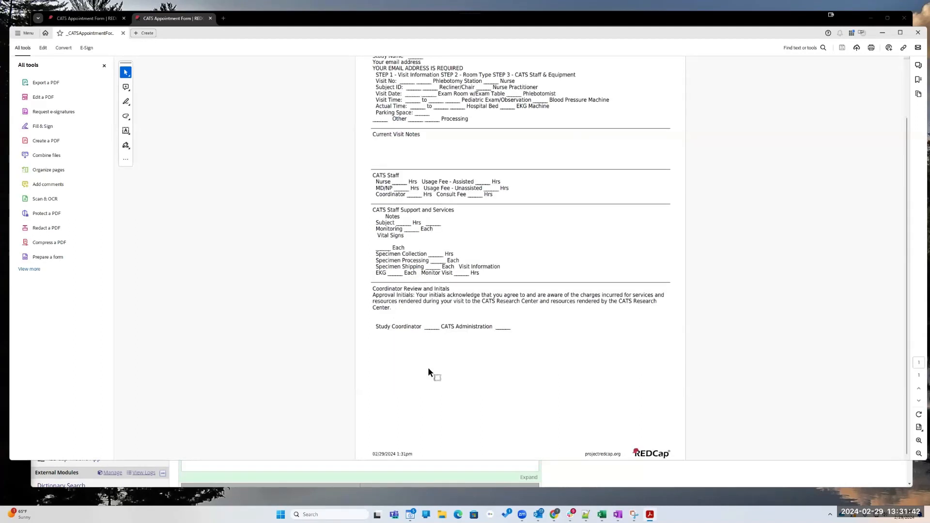
pyautogui.scroll(3, 428, 367)
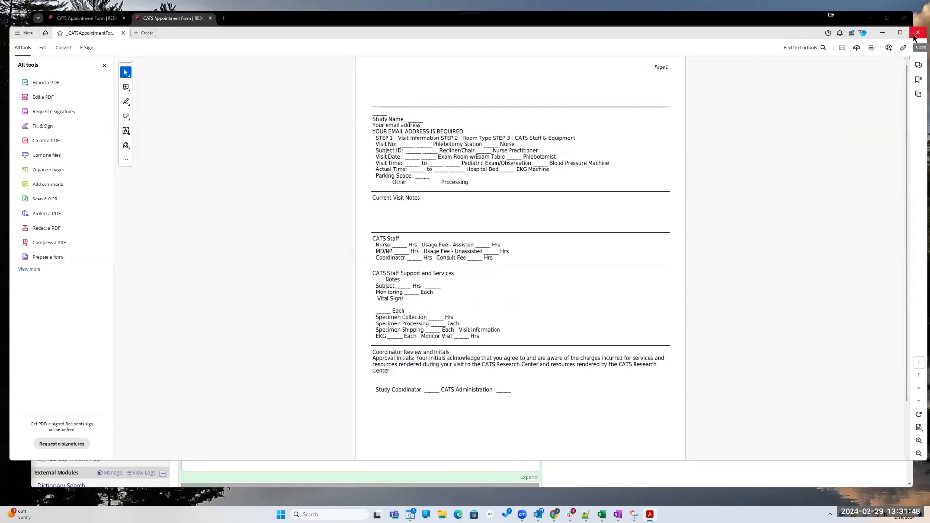
pyautogui.click(914, 35)
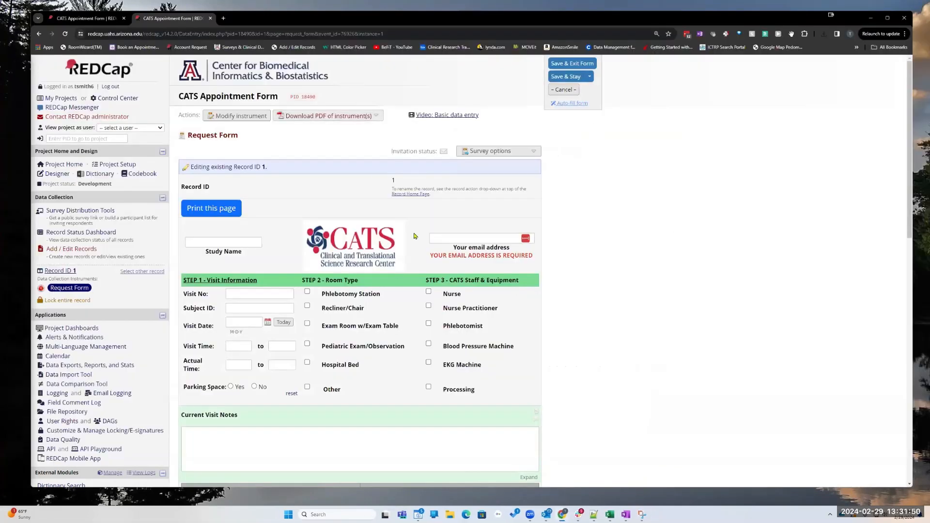
pyautogui.click(310, 118)
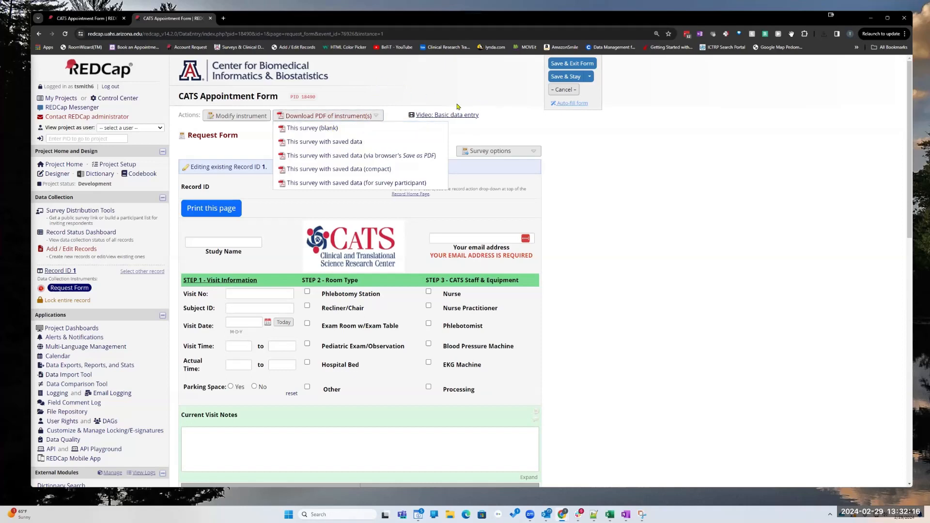
pyautogui.click(369, 118)
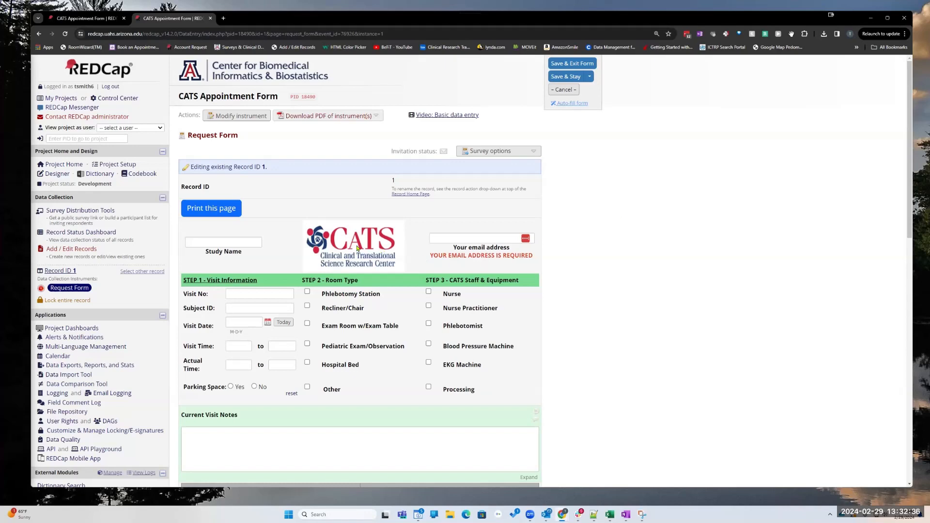
# Open the public survey from the Survey Distribution Tools, view the form as a participant sees it, and close it
pyautogui.click(77, 211)
pyautogui.click(73, 211)
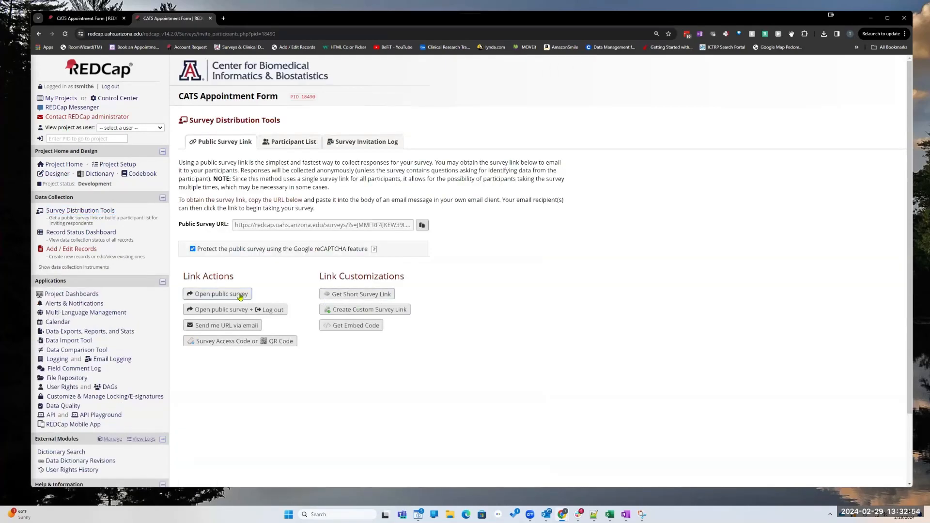
pyautogui.click(220, 294)
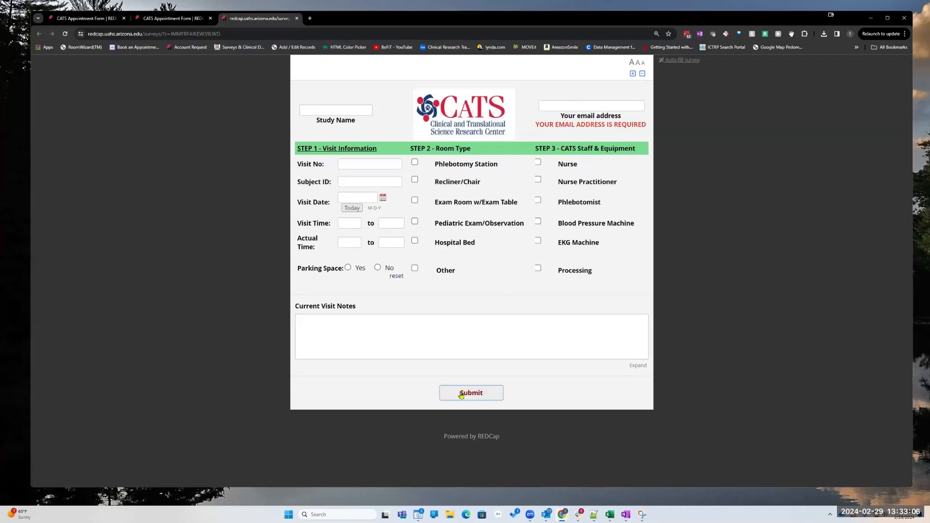
pyautogui.click(296, 19)
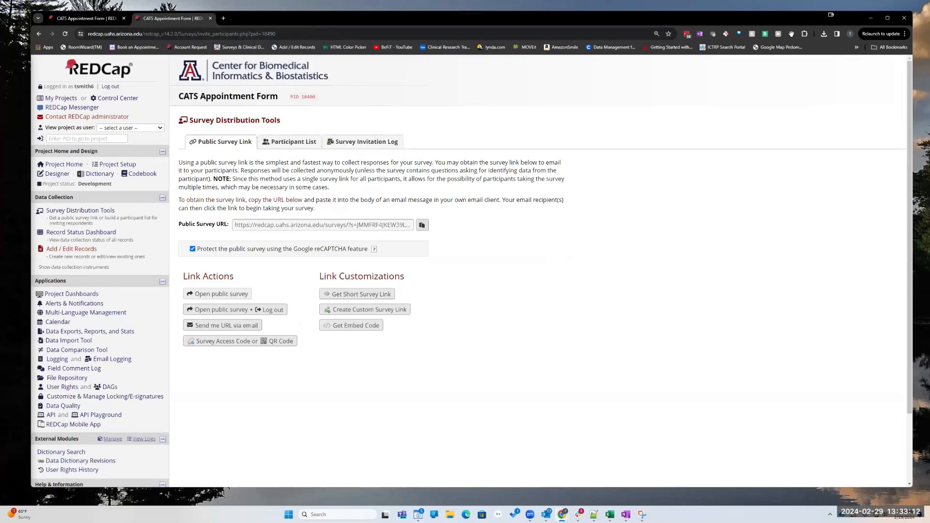
# Return to the Request Form of Record ID 1 and examine its sections from visit information through coordinator review and form status
pyautogui.click(38, 34)
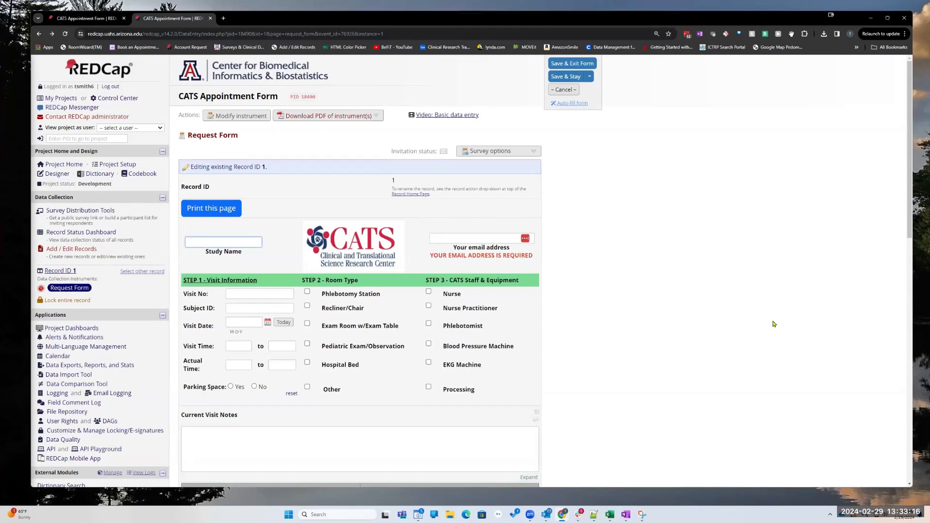
pyautogui.scroll(-5, 671, 337)
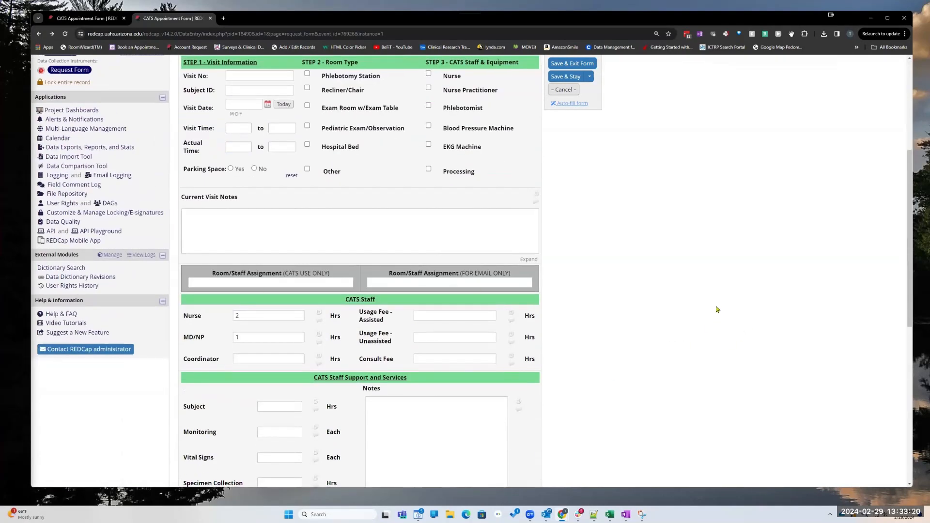
pyautogui.scroll(-4, 578, 269)
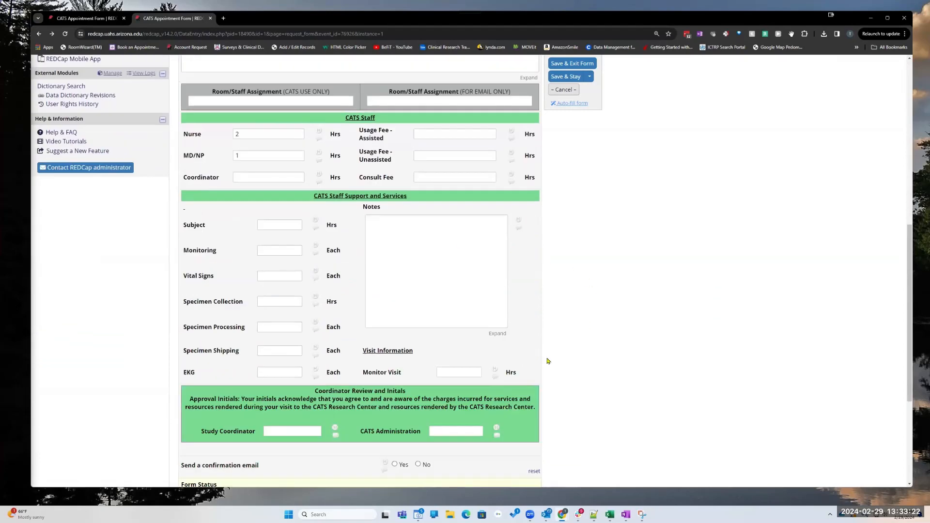
pyautogui.scroll(2, 624, 314)
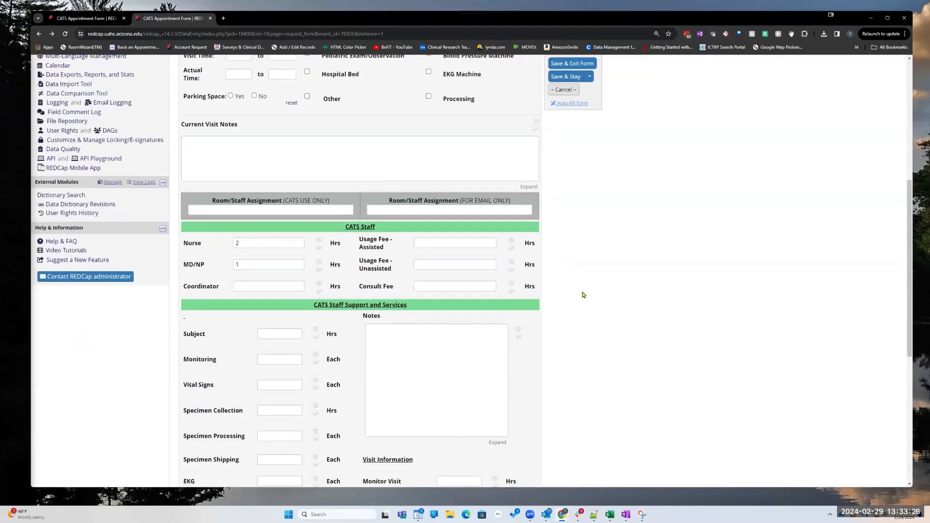
pyautogui.scroll(-2, 594, 295)
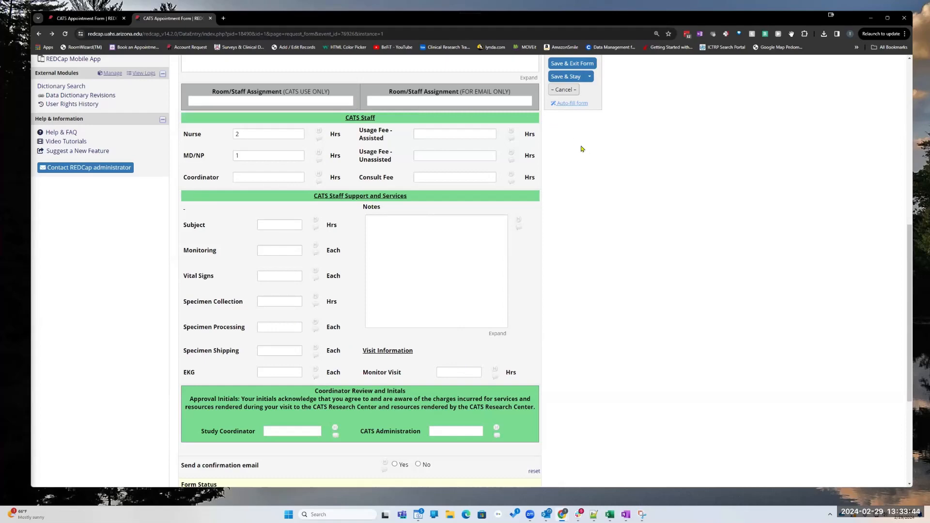
pyautogui.scroll(7, 377, 144)
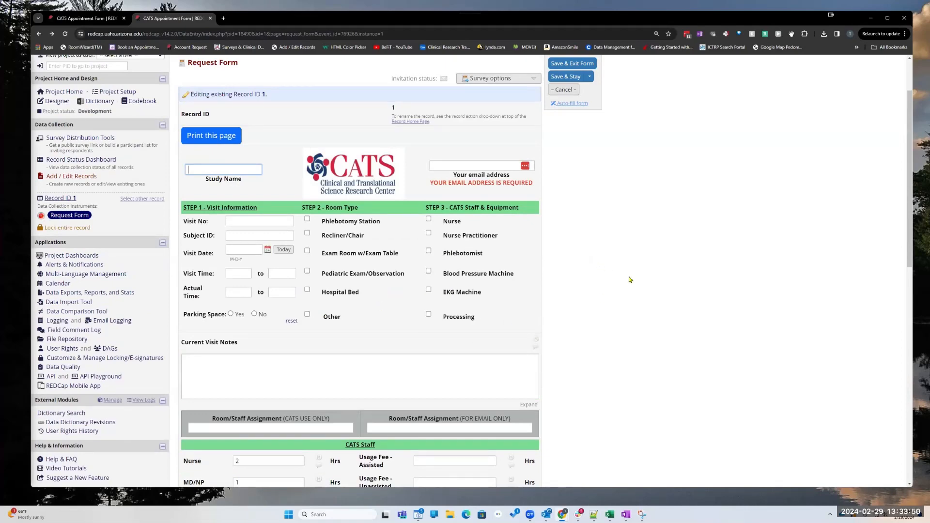
pyautogui.scroll(-8, 496, 300)
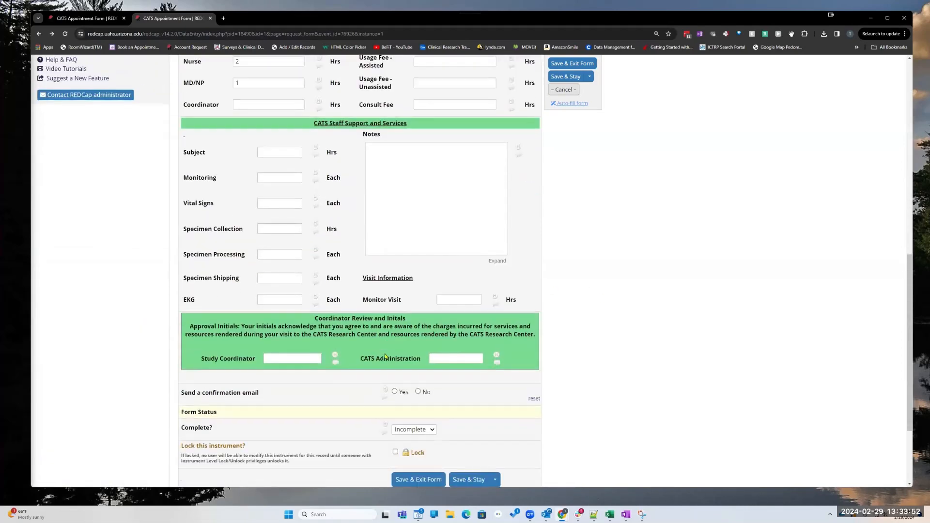
pyautogui.scroll(5, 493, 305)
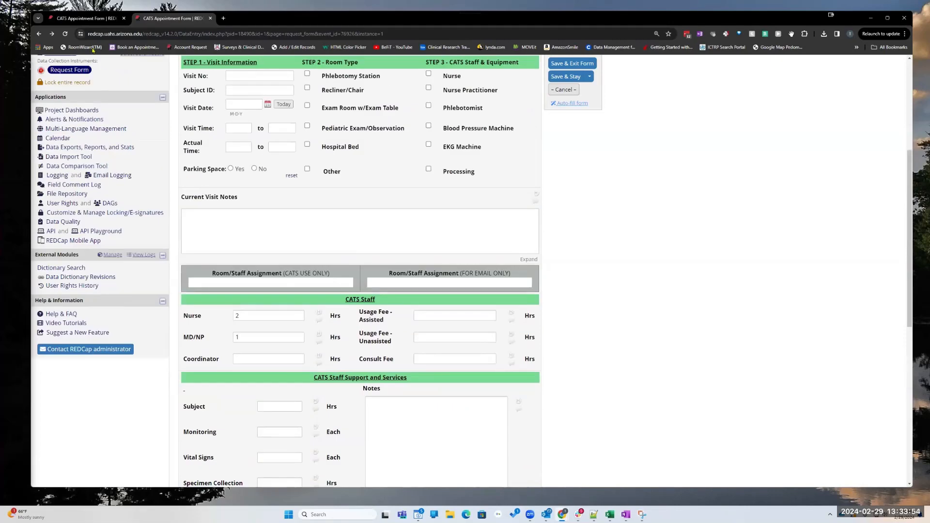
# Compare the request_header field's embedded layout in the Online Designer with how it renders on the record's Request Form
pyautogui.click(87, 18)
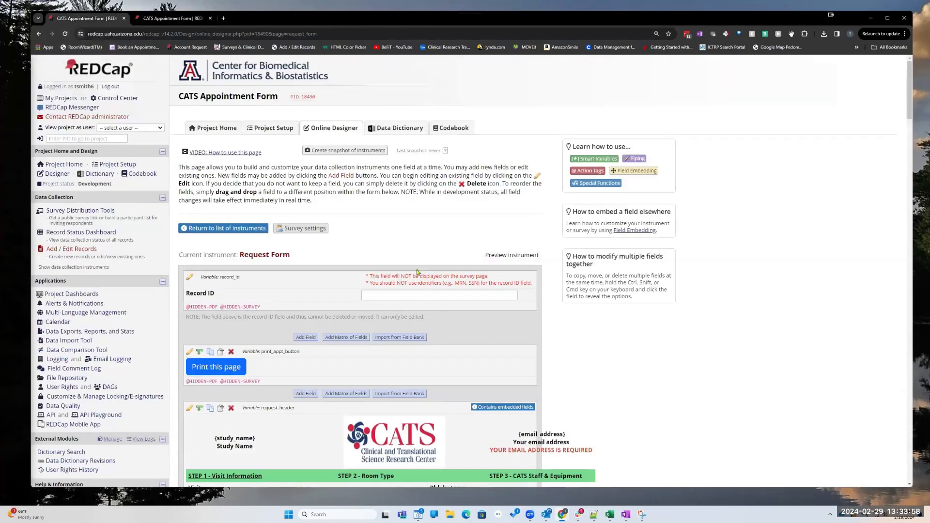
pyautogui.scroll(-5, 416, 305)
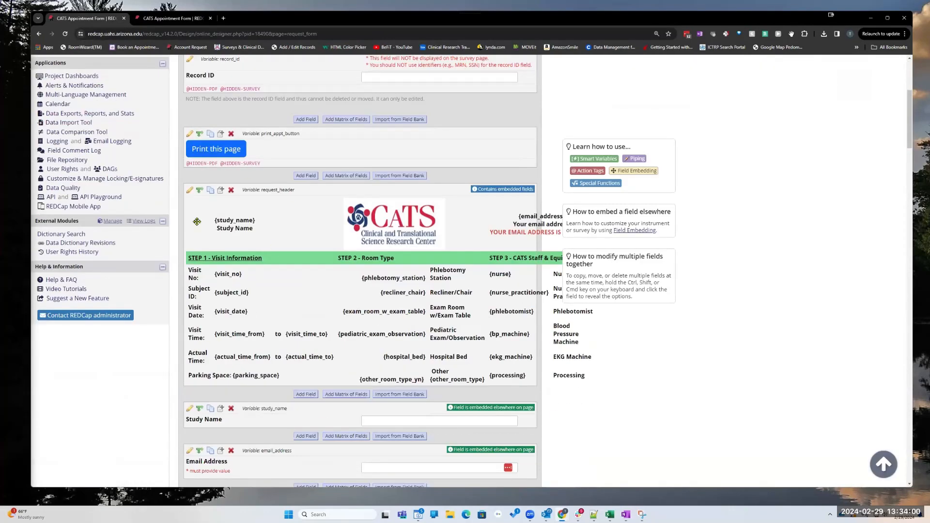
pyautogui.scroll(-3, 412, 265)
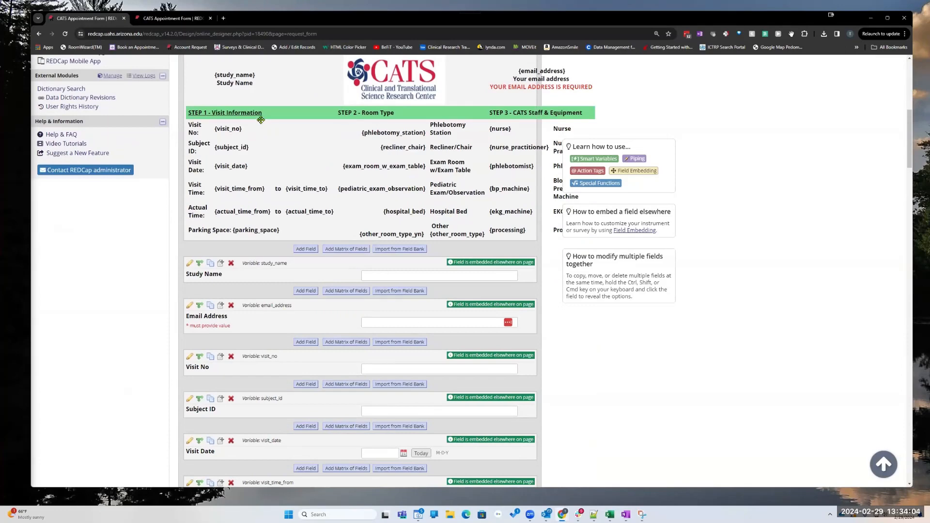
pyautogui.scroll(2, 293, 145)
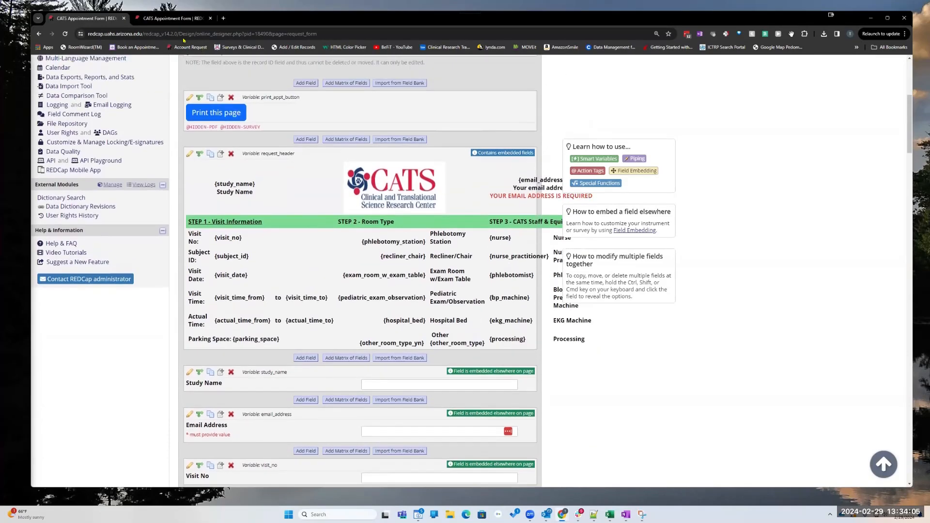
pyautogui.click(172, 18)
pyautogui.scroll(4, 280, 339)
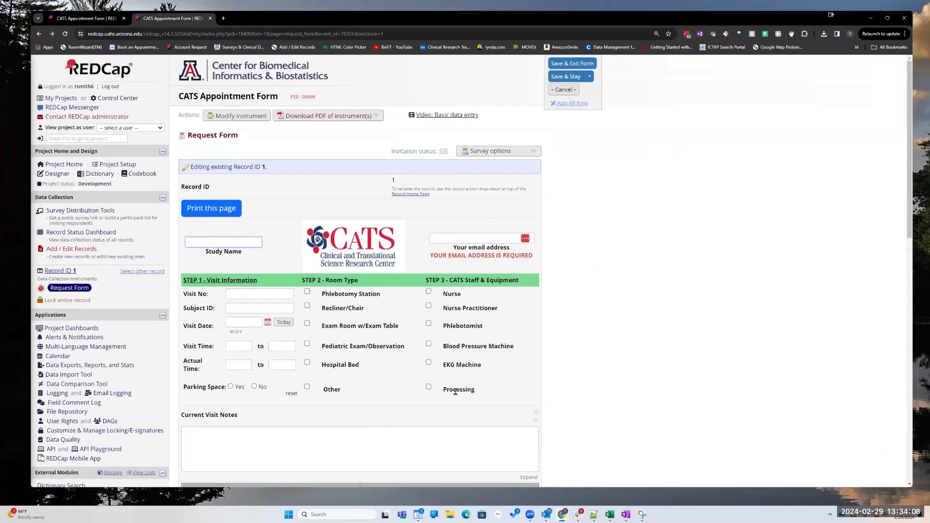
pyautogui.click(96, 20)
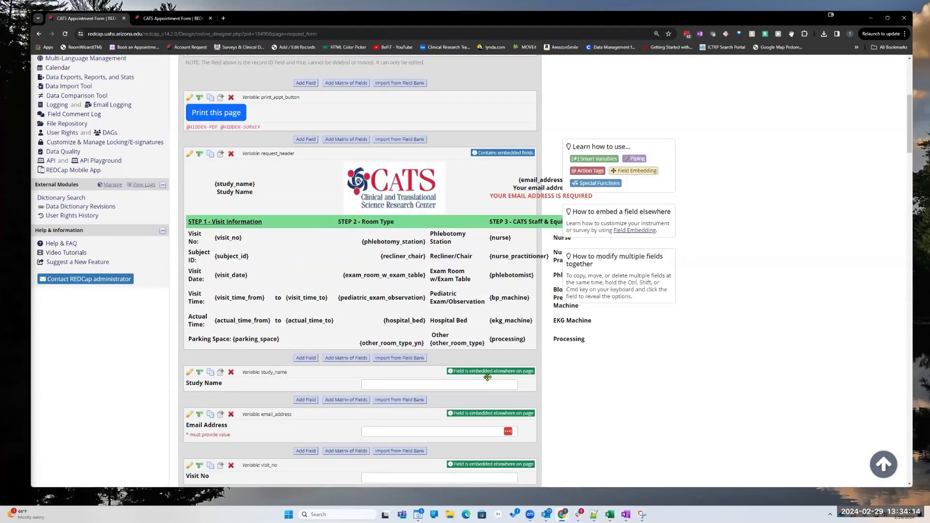
# Open the staff_header field for editing in the Online Designer, examine its embedded-field table and action tag, and close it without saving
pyautogui.scroll(-1, 377, 252)
pyautogui.scroll(-10, 376, 252)
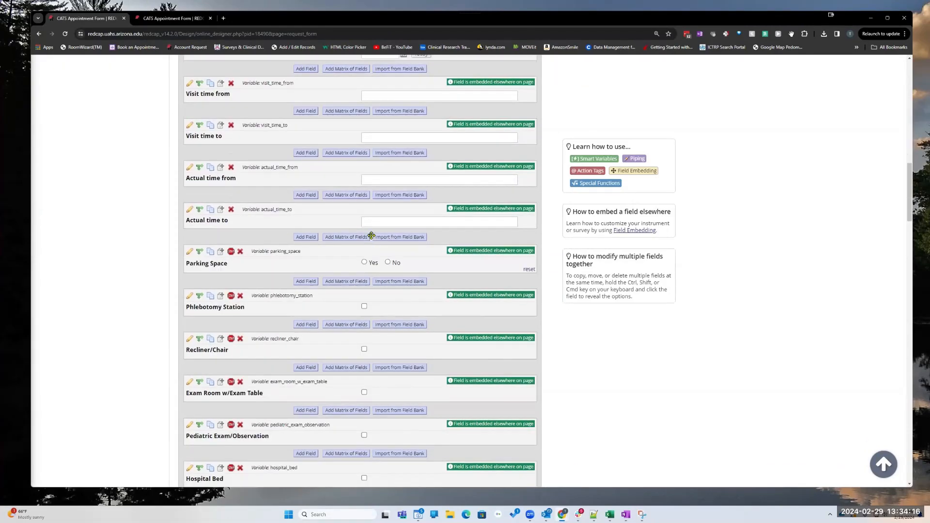
pyautogui.scroll(-20, 351, 202)
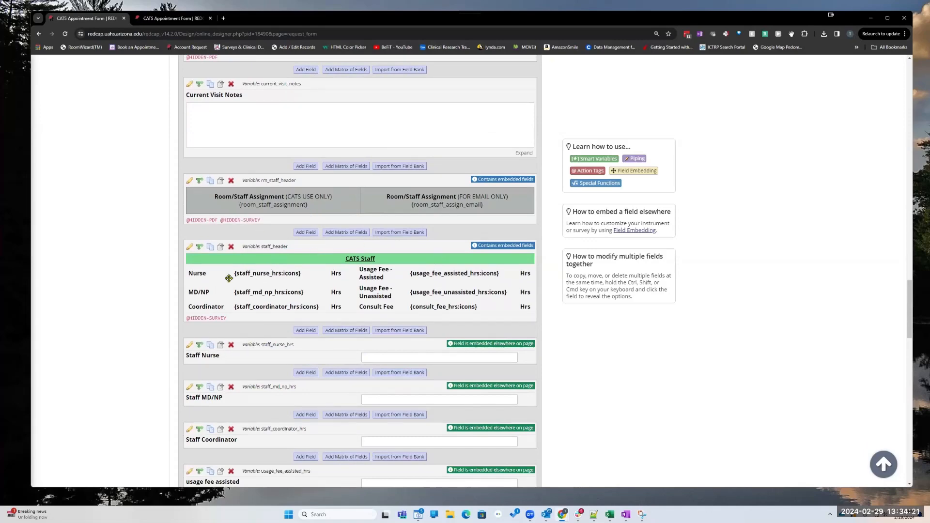
pyautogui.click(190, 247)
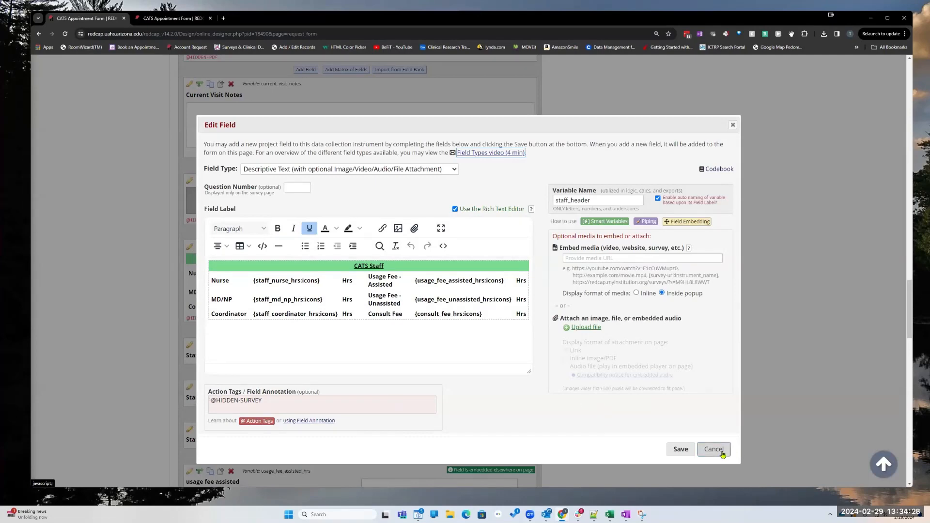
pyautogui.click(721, 452)
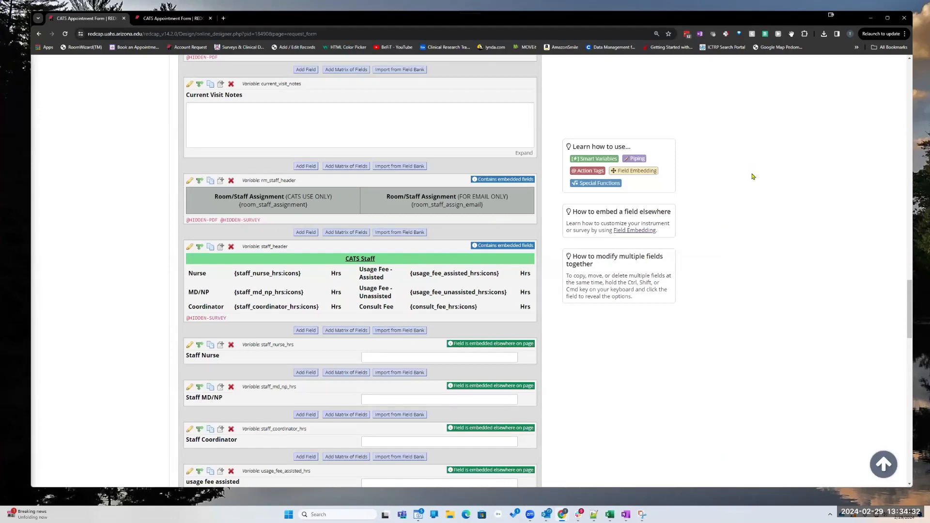
# Examine the staff_support_header table and the hour and fee fields around it in the Online Designer
pyautogui.scroll(-3, 763, 183)
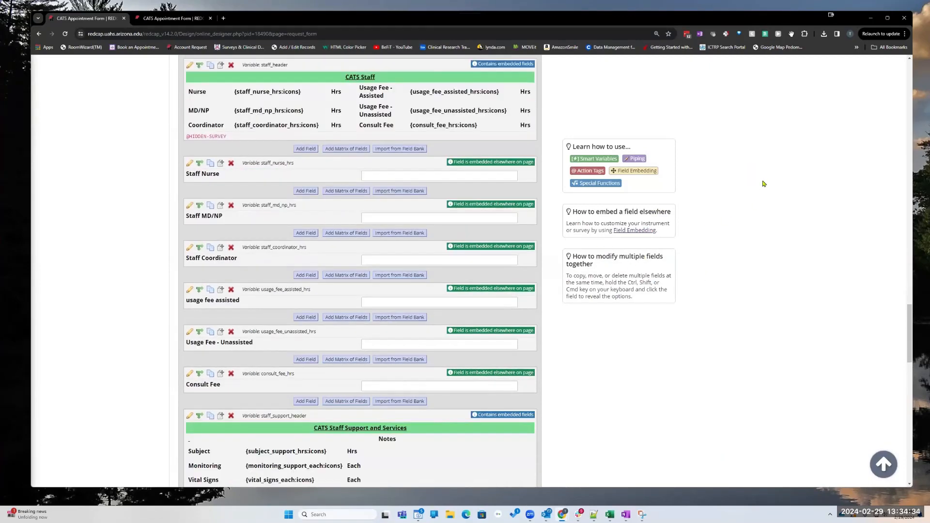
pyautogui.scroll(-4, 274, 381)
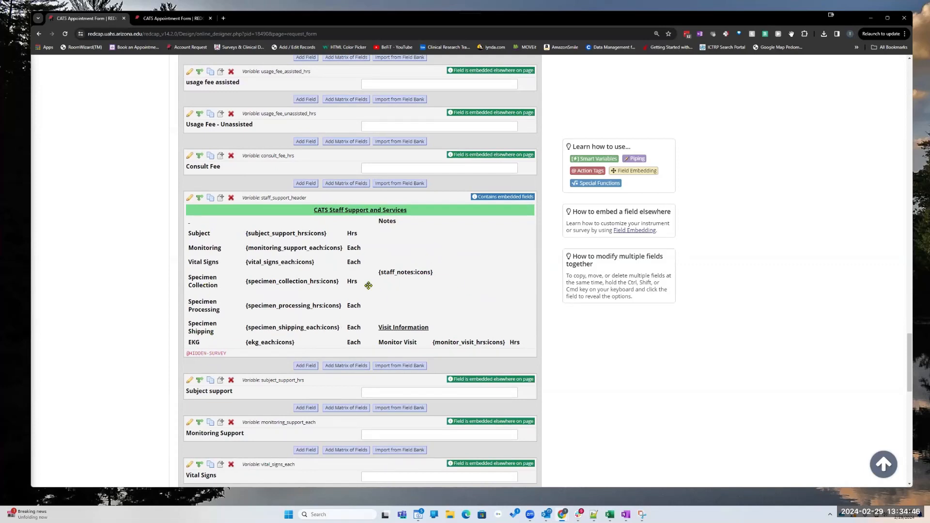
pyautogui.scroll(6, 329, 263)
pyautogui.scroll(6, 334, 251)
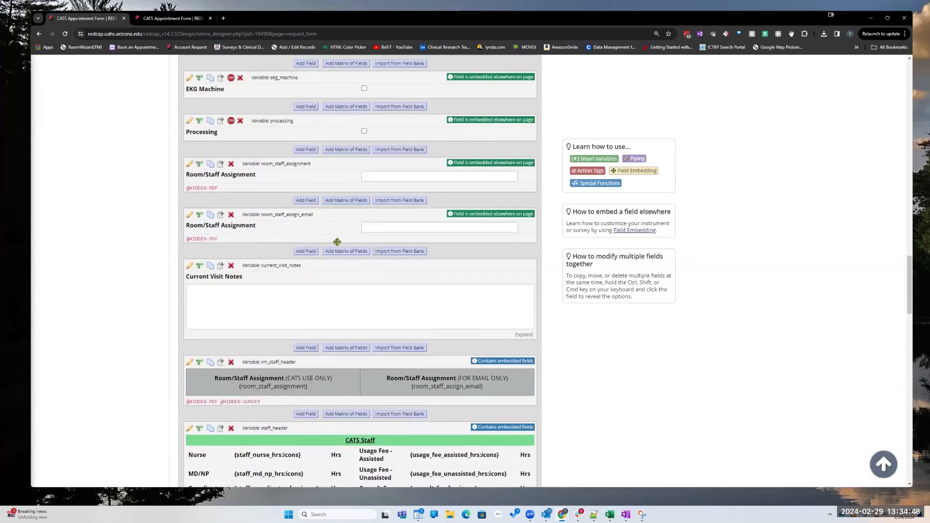
# Switch to Record ID 1's Request Form and view its sections down to the confirmation email question and form status
pyautogui.click(160, 19)
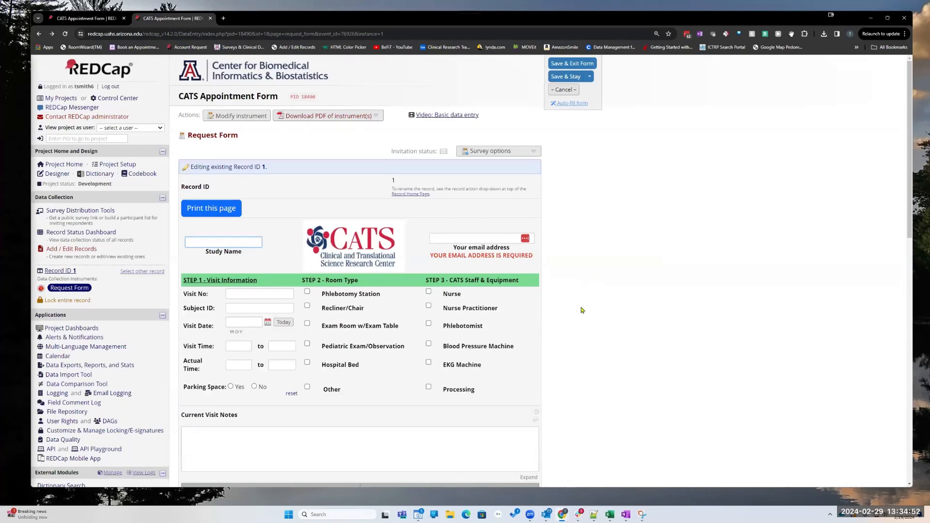
pyautogui.scroll(-5, 581, 312)
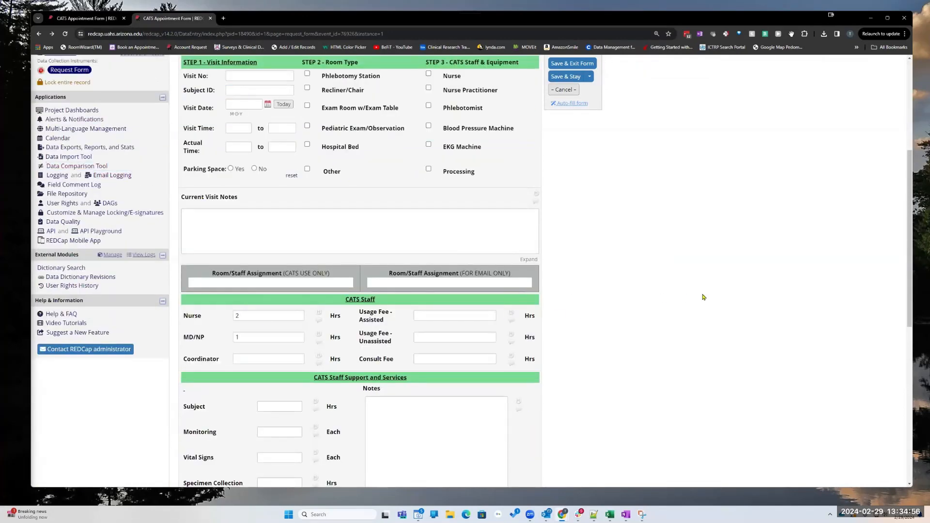
pyautogui.scroll(-8, 703, 297)
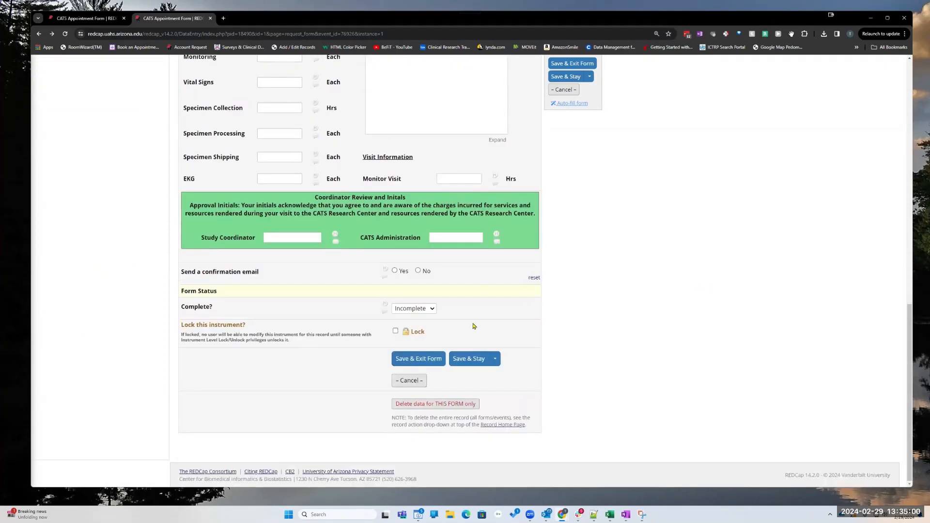
# Open the project's Alerts & Notifications and review the Request Notification and Message to Coordinator alerts
pyautogui.scroll(4, 245, 266)
pyautogui.scroll(5, 63, 171)
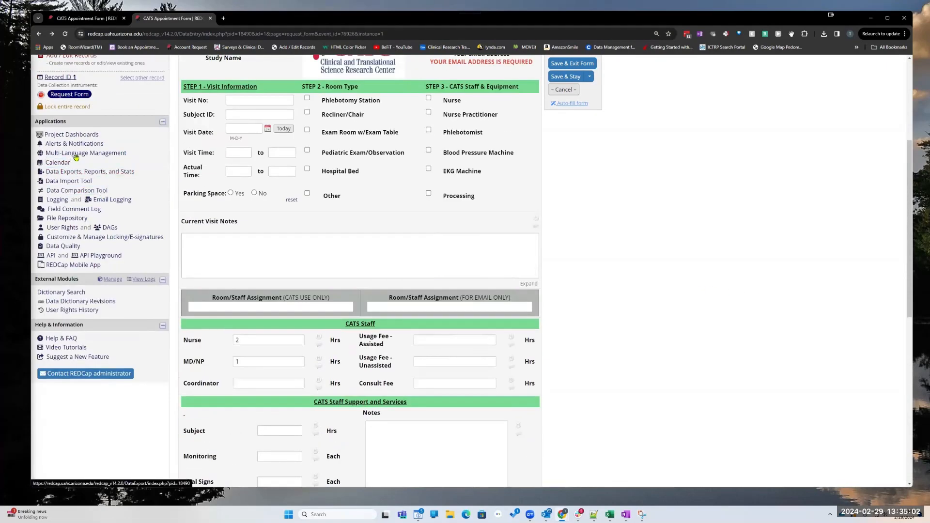
pyautogui.click(77, 144)
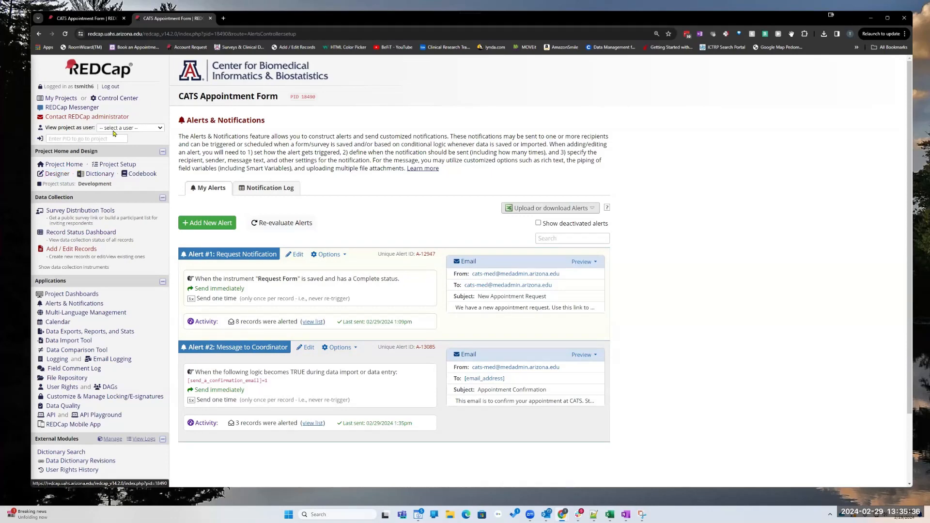
# Open the Request Form instrument in the Online Designer to view its record ID, print button and header fields
pyautogui.click(56, 176)
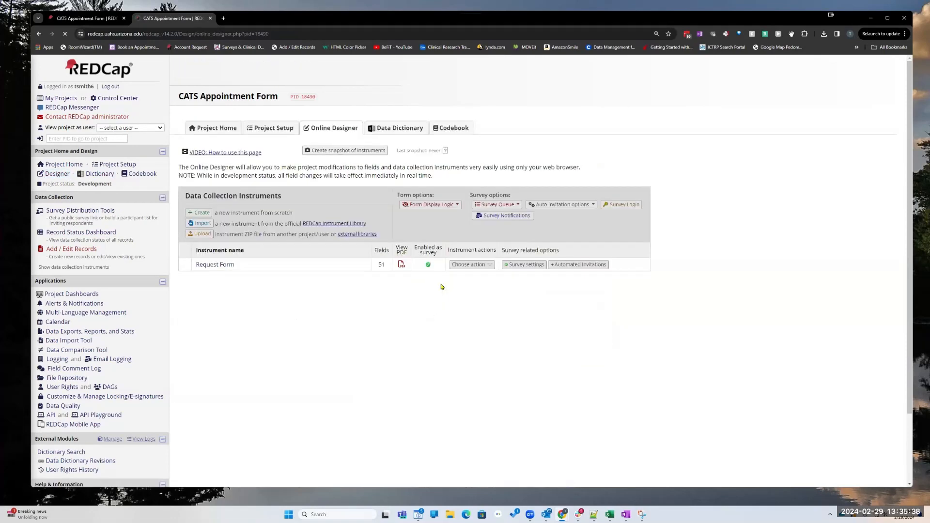
pyautogui.click(212, 266)
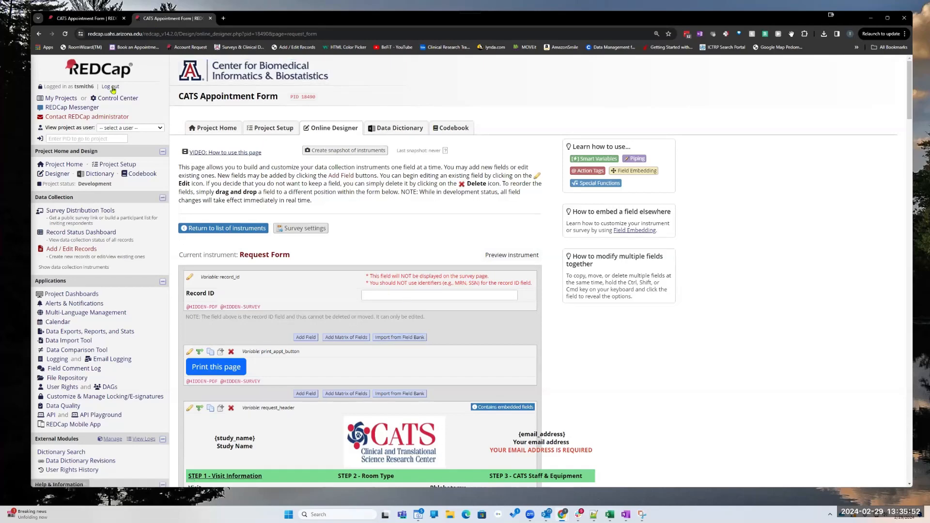
# Open Record ID 1's Request Form through the Record Status Dashboard and review its staff, support services and coordinator review sections
pyautogui.click(72, 237)
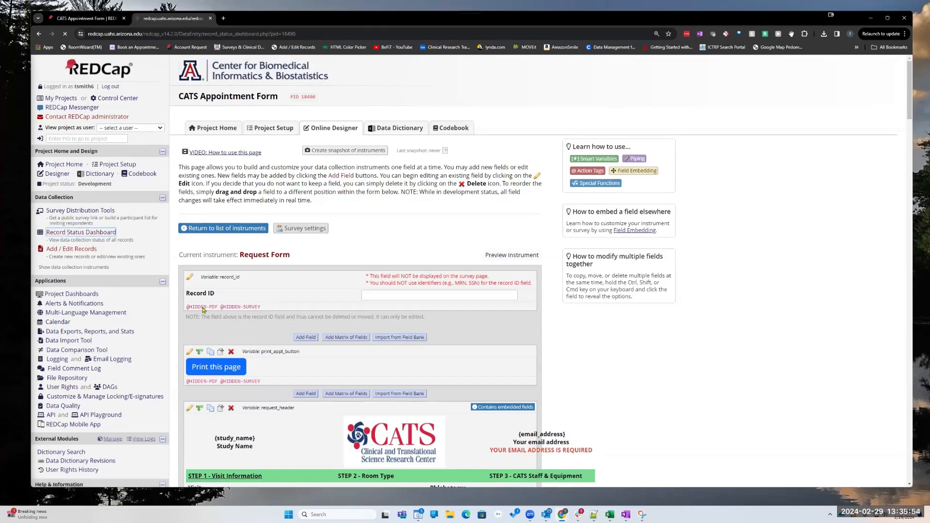
pyautogui.click(227, 284)
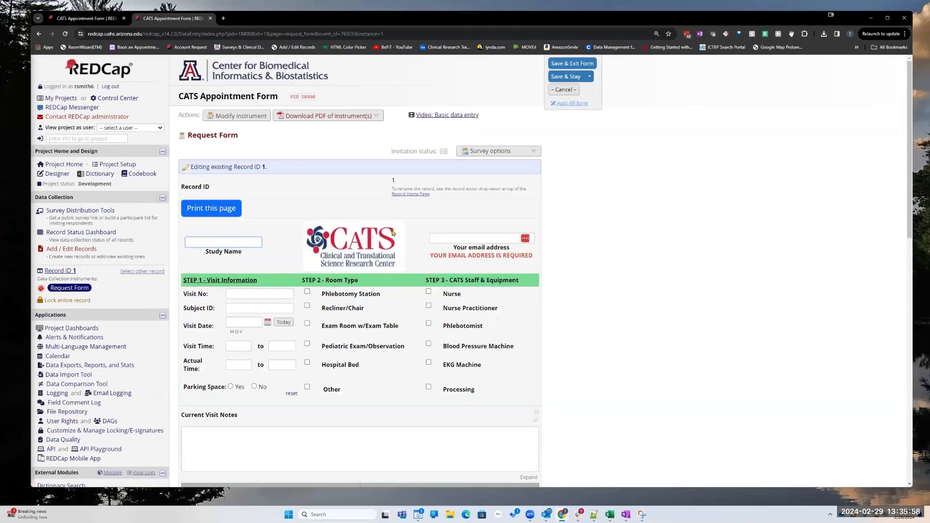
pyautogui.scroll(-10, 440, 306)
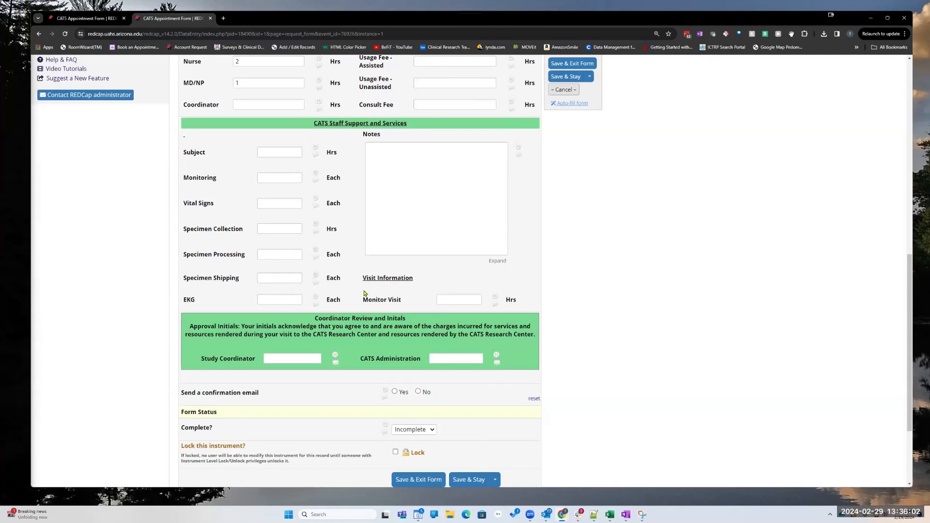
pyautogui.scroll(1, 364, 270)
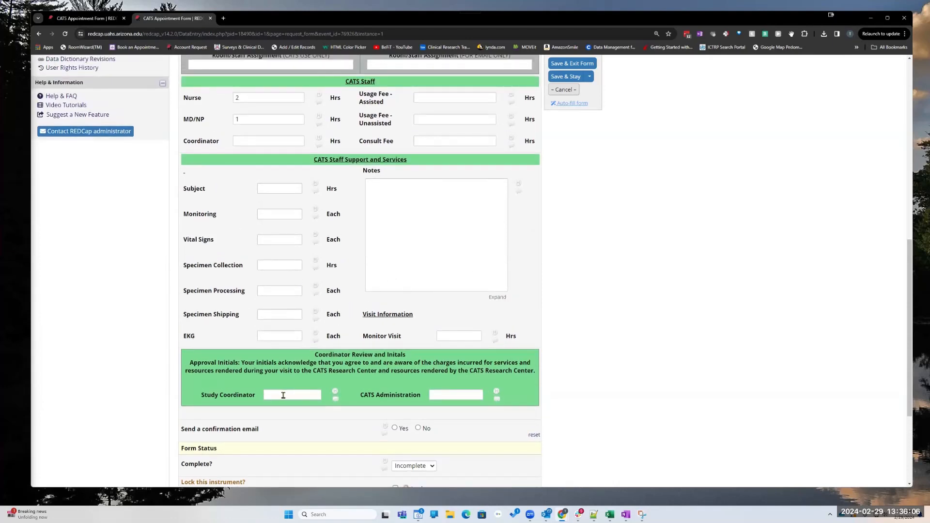
pyautogui.scroll(6, 415, 277)
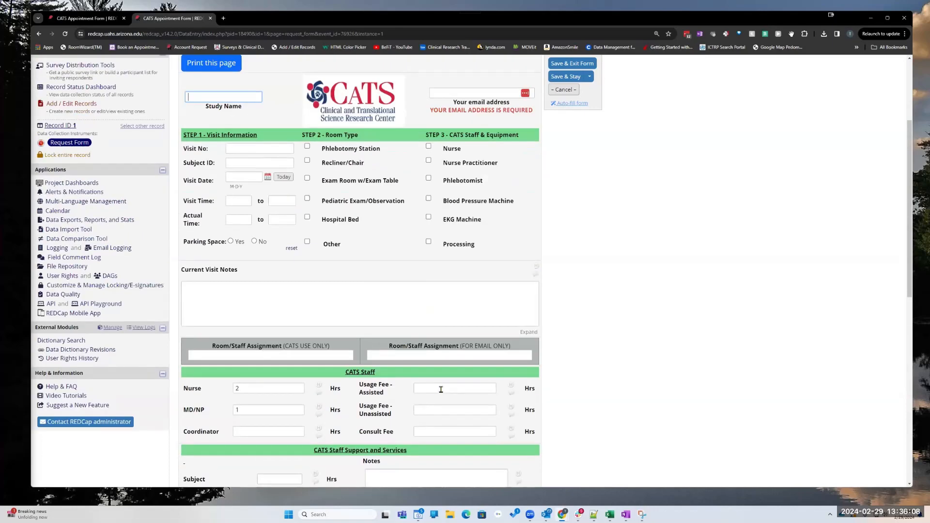
pyautogui.scroll(-3, 440, 390)
pyautogui.scroll(6, 346, 201)
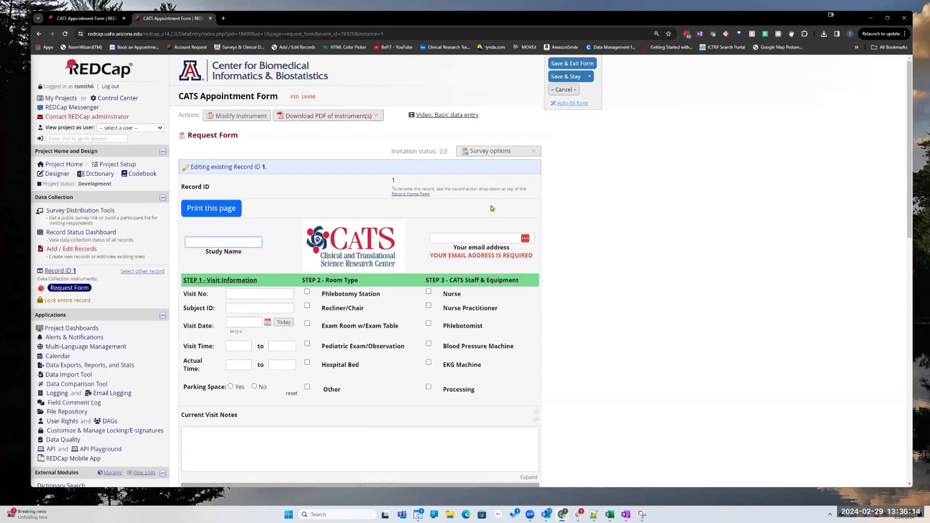
# Preview the Request Form with the browser's own print command, check the available print destinations, and cancel printing
pyautogui.rightClick(360, 212)
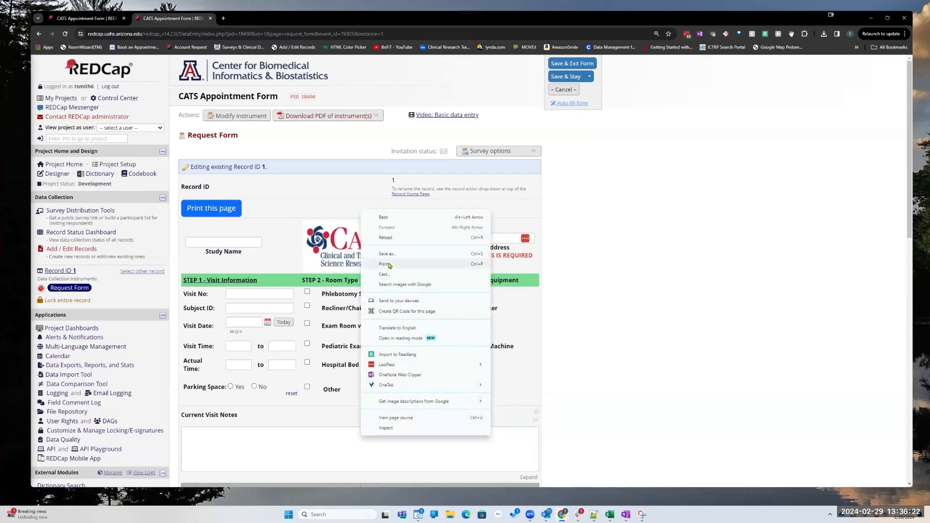
pyautogui.click(384, 264)
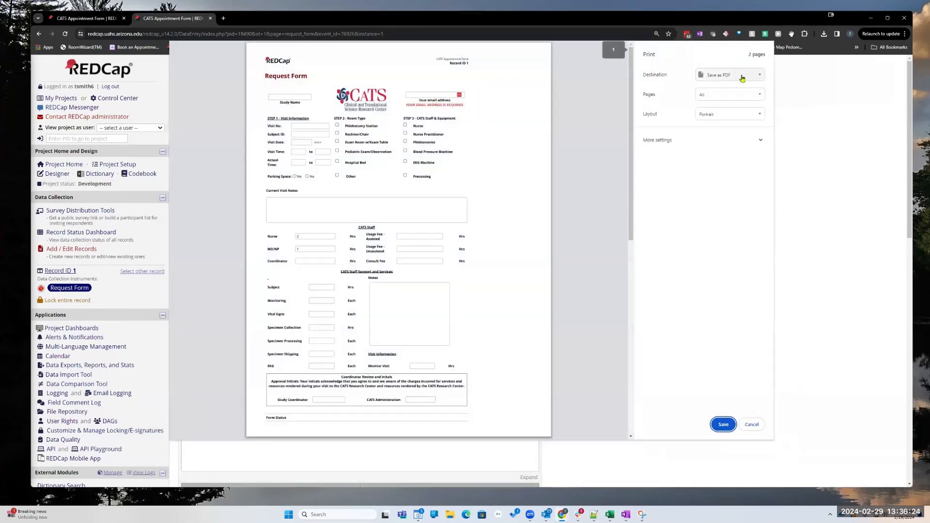
pyautogui.click(742, 78)
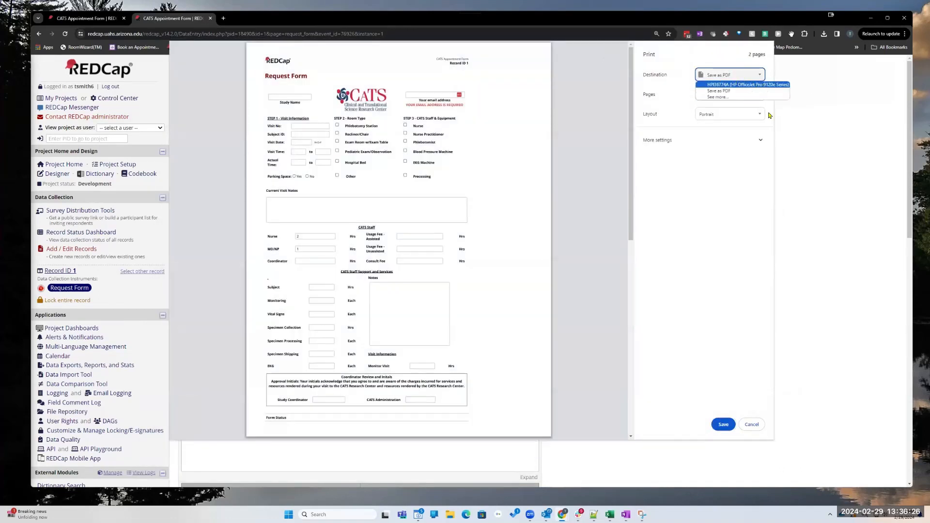
pyautogui.click(751, 424)
pyautogui.click(751, 424)
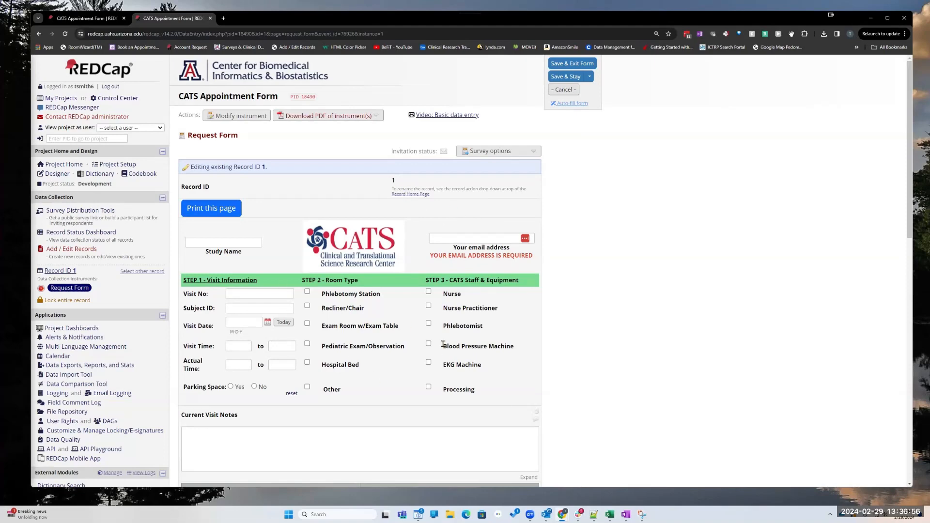
# Review the whole Request Form, preview its printout with the form's embedded Print this page function, and cancel printing
pyautogui.scroll(-10, 624, 377)
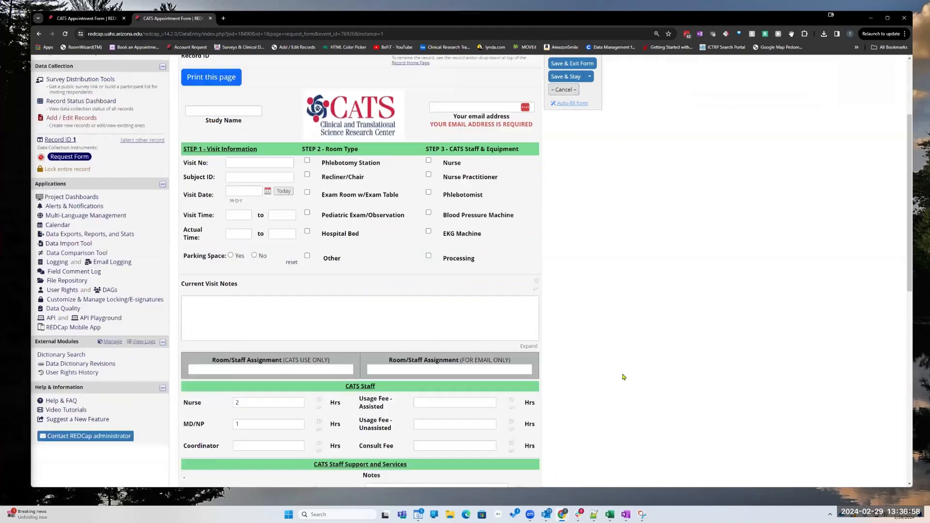
pyautogui.scroll(-2, 606, 378)
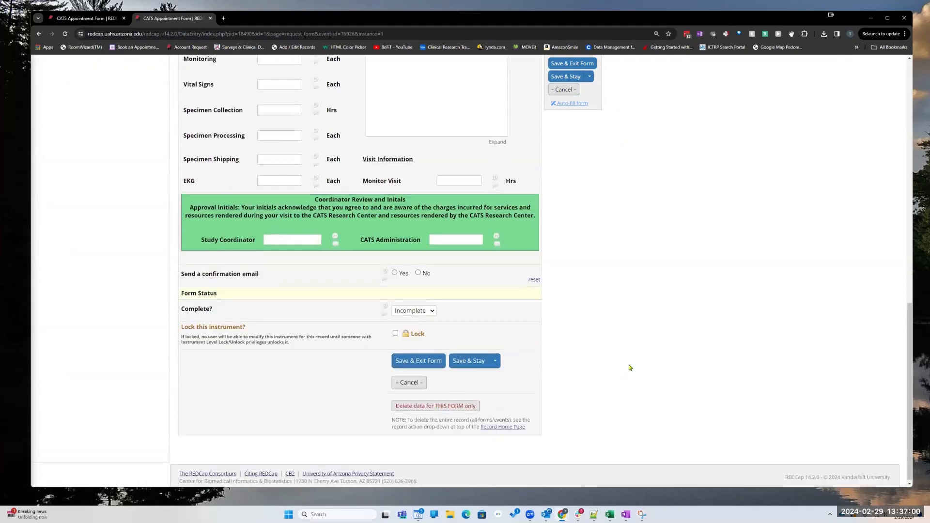
pyautogui.scroll(9, 600, 307)
pyautogui.scroll(3, 243, 218)
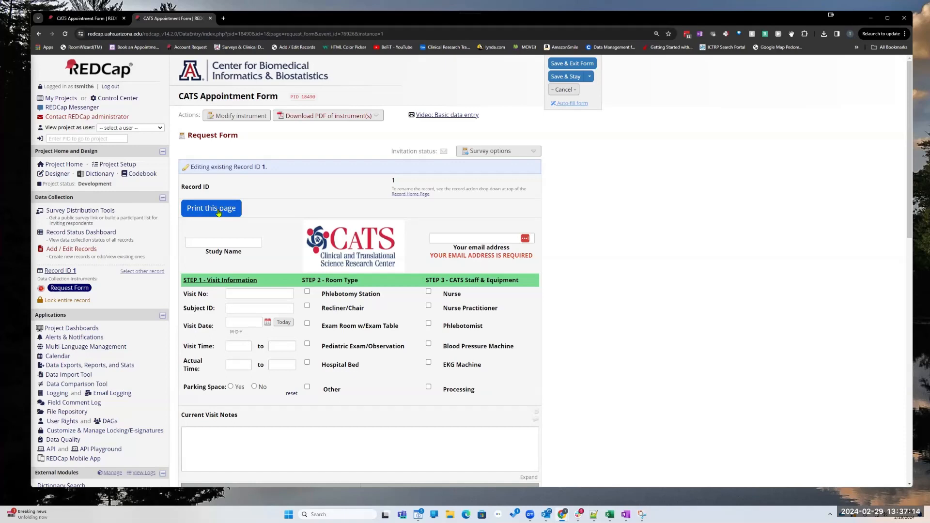
pyautogui.click(219, 213)
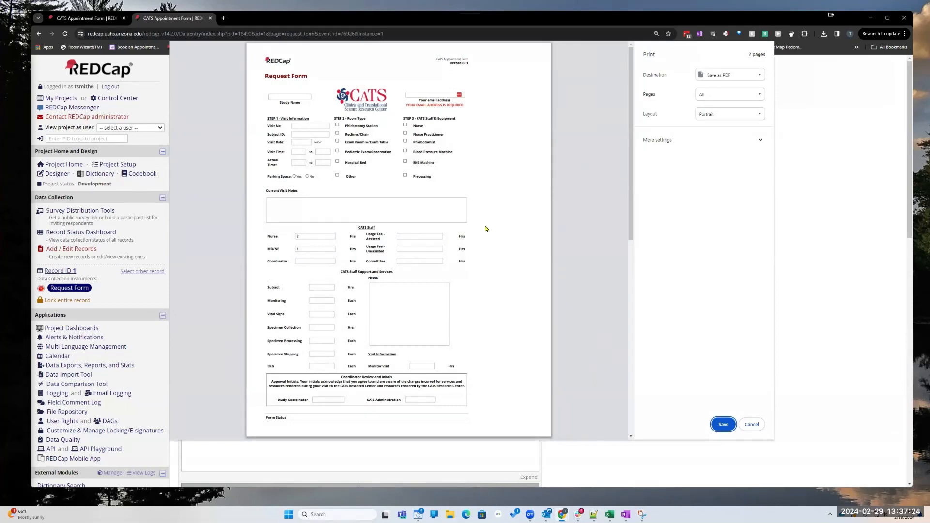
pyautogui.click(752, 424)
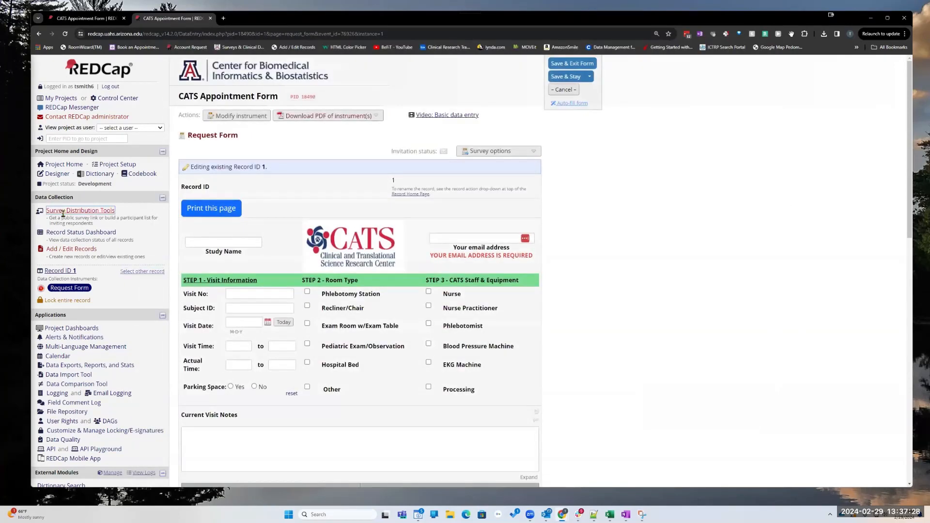
# Compare the record's Request Form with its Online Designer fields, from the staff support fields and initials_header back to rm_staff_header
pyautogui.scroll(-5, 301, 357)
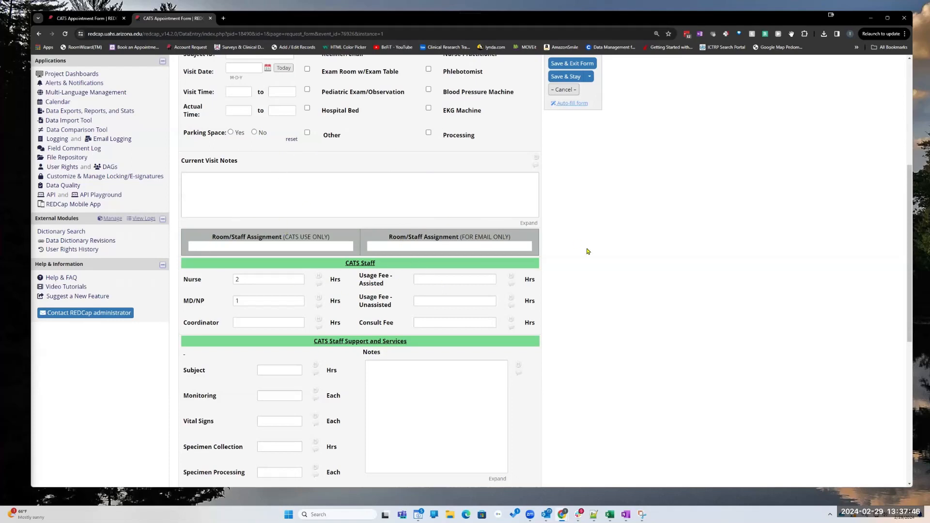
pyautogui.scroll(5, 197, 212)
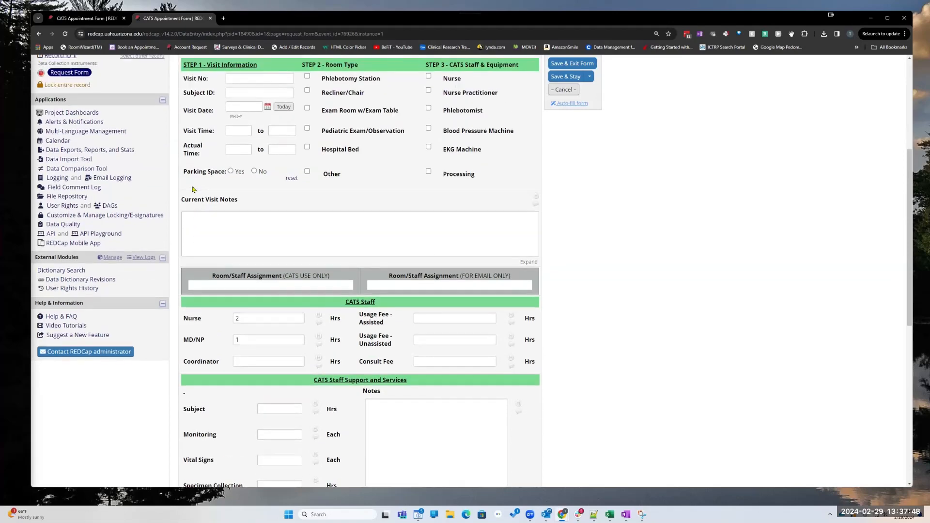
pyautogui.click(104, 20)
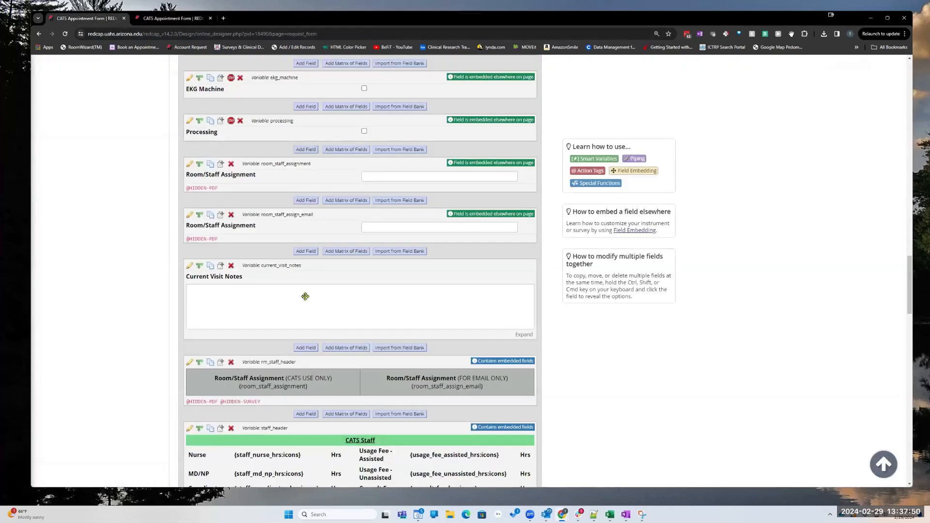
pyautogui.scroll(-10, 303, 297)
pyautogui.scroll(-10, 307, 285)
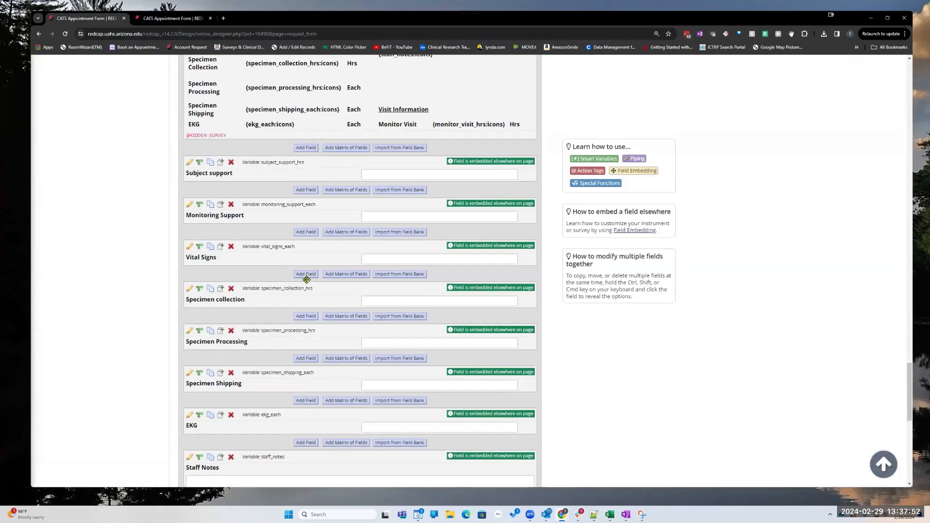
pyautogui.scroll(-3, 306, 279)
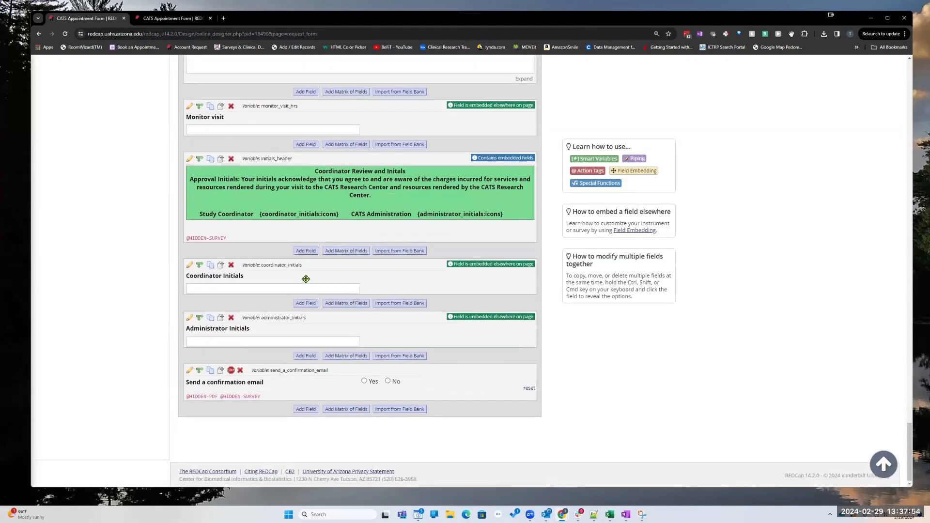
pyautogui.scroll(10, 306, 261)
pyautogui.scroll(7, 307, 246)
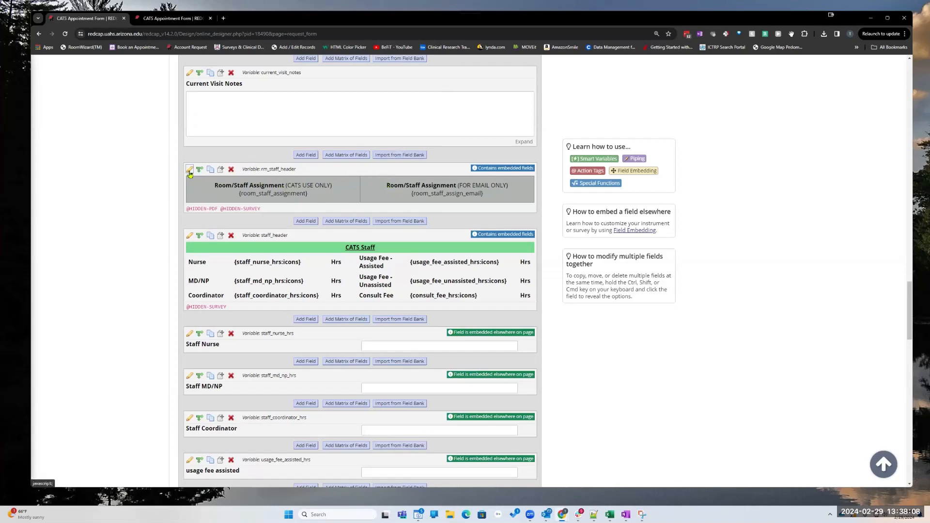
pyautogui.click(189, 170)
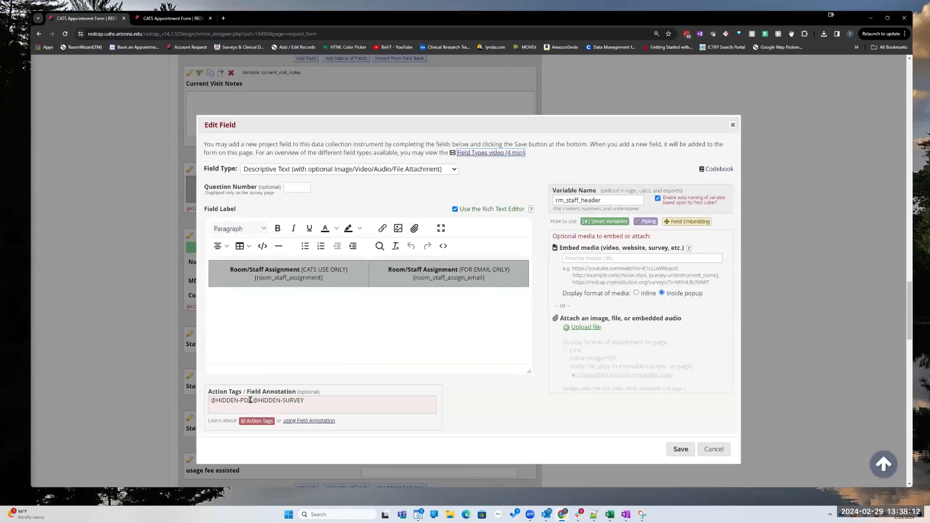
pyautogui.click(336, 403)
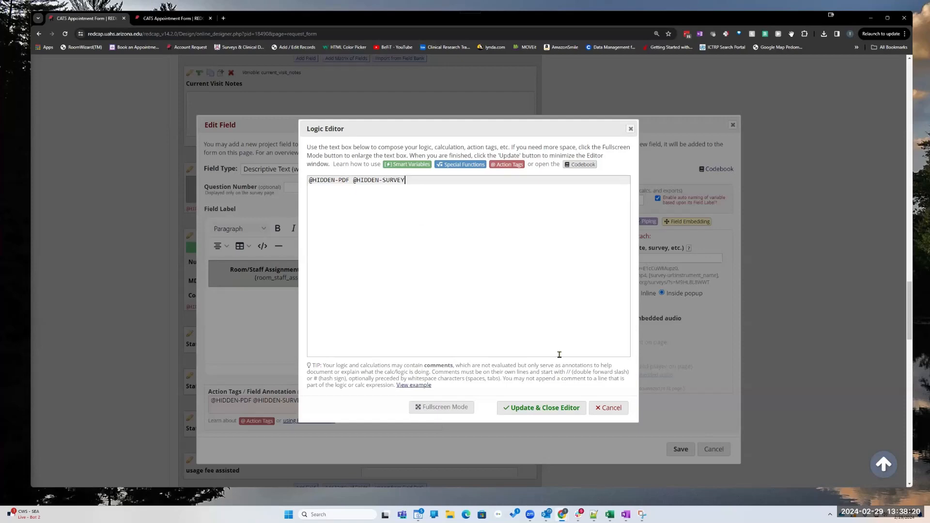
pyautogui.click(609, 407)
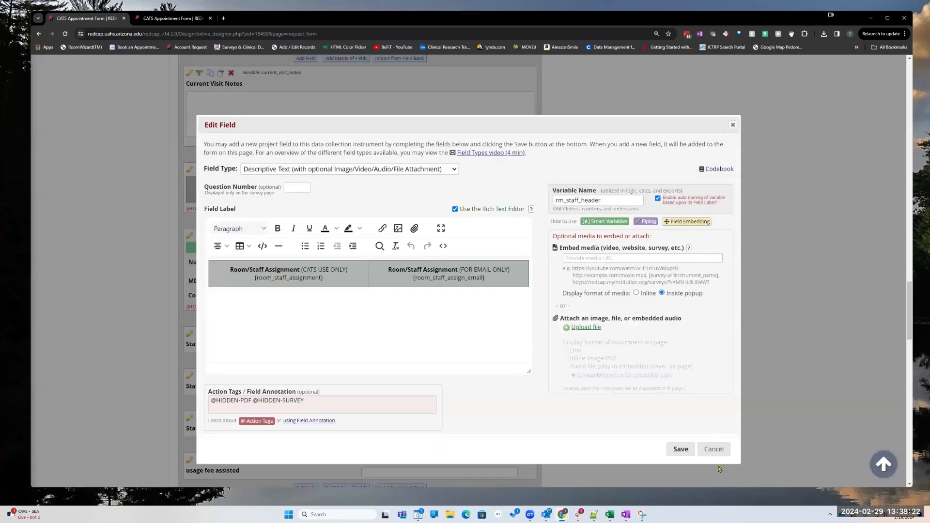
pyautogui.click(714, 450)
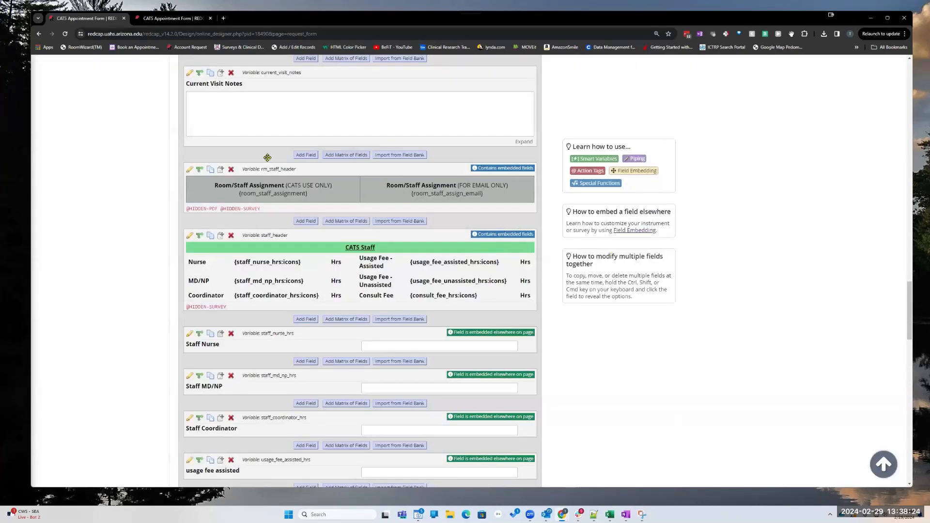
# Preview Record ID 1's Request Form printout with the HP OfficeJet Pro destination and expanded settings, cancel printing, and compare it with the form
pyautogui.scroll(15, 238, 141)
pyautogui.scroll(10, 237, 141)
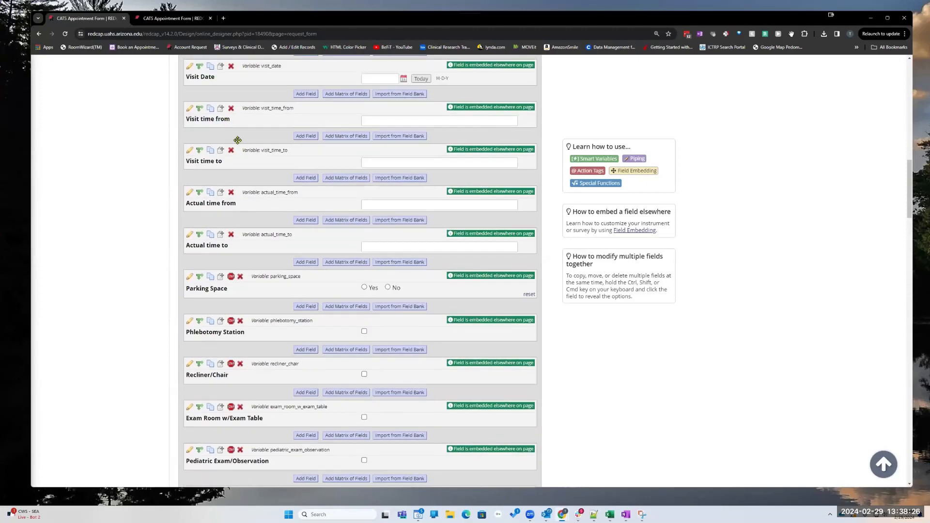
pyautogui.click(170, 18)
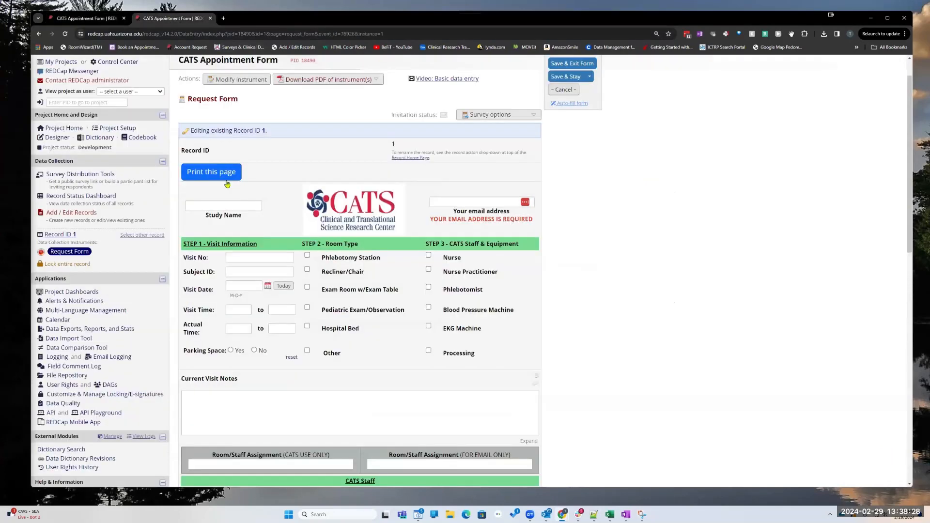
pyautogui.click(224, 172)
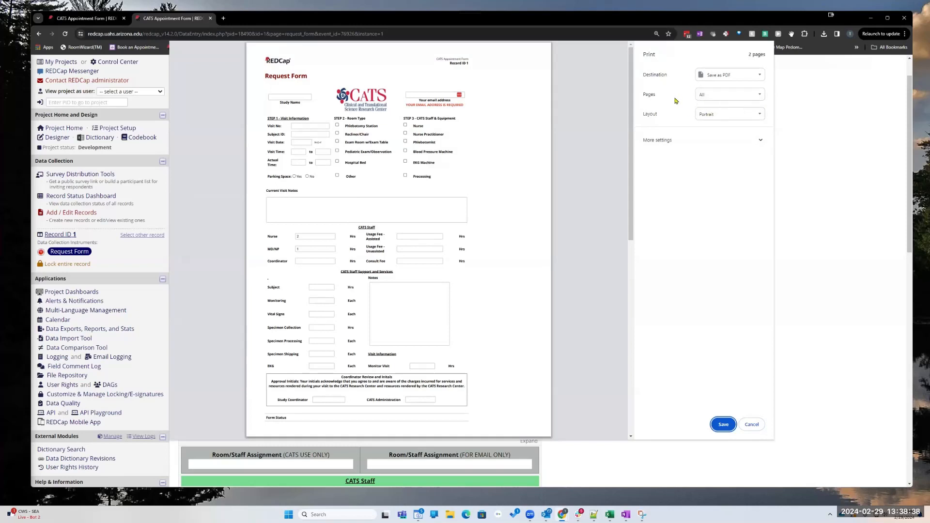
pyautogui.click(748, 76)
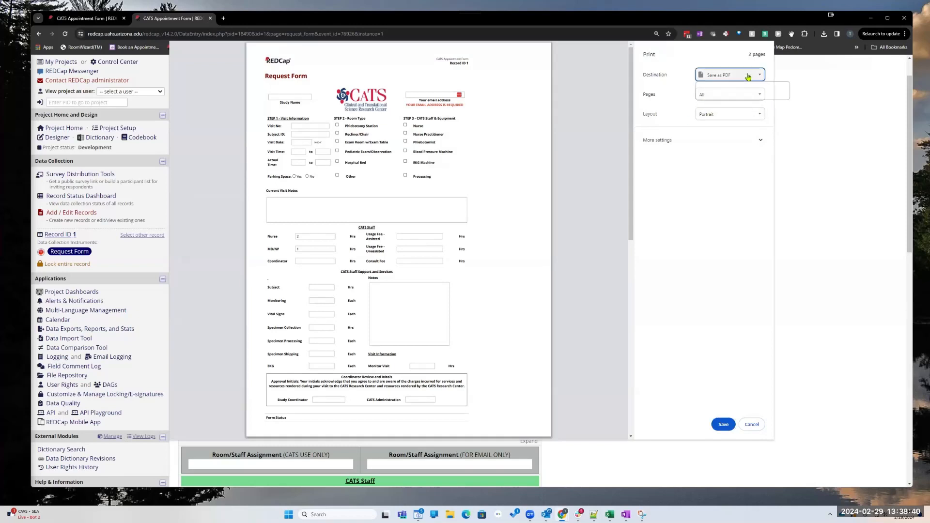
pyautogui.click(743, 83)
pyautogui.click(743, 79)
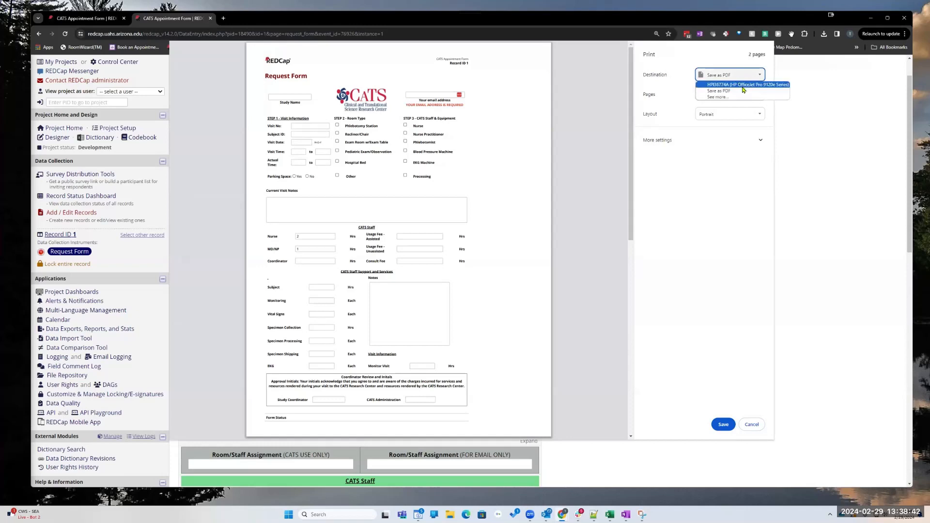
pyautogui.click(744, 87)
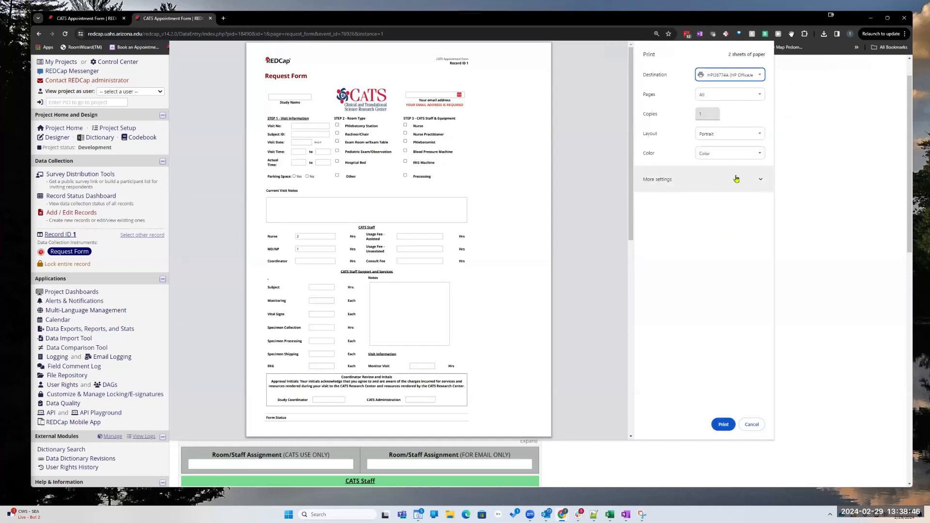
pyautogui.click(675, 179)
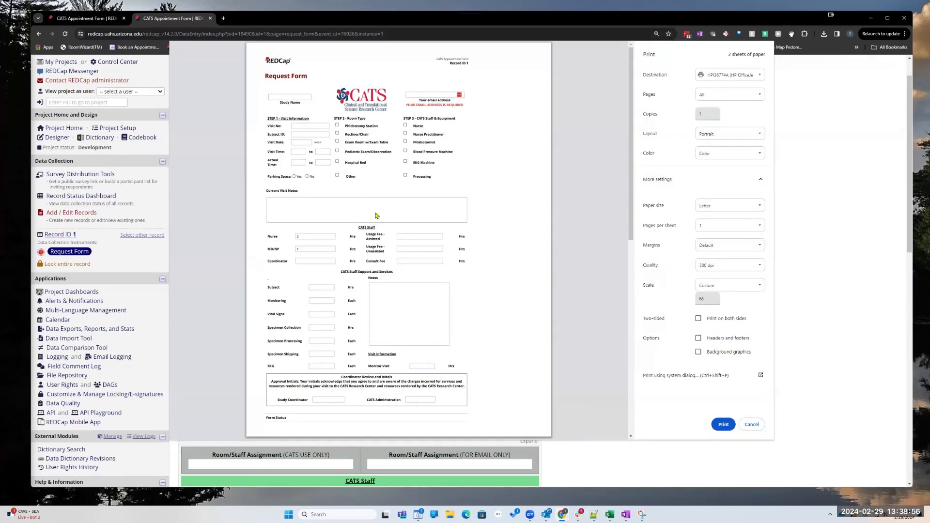
pyautogui.click(748, 425)
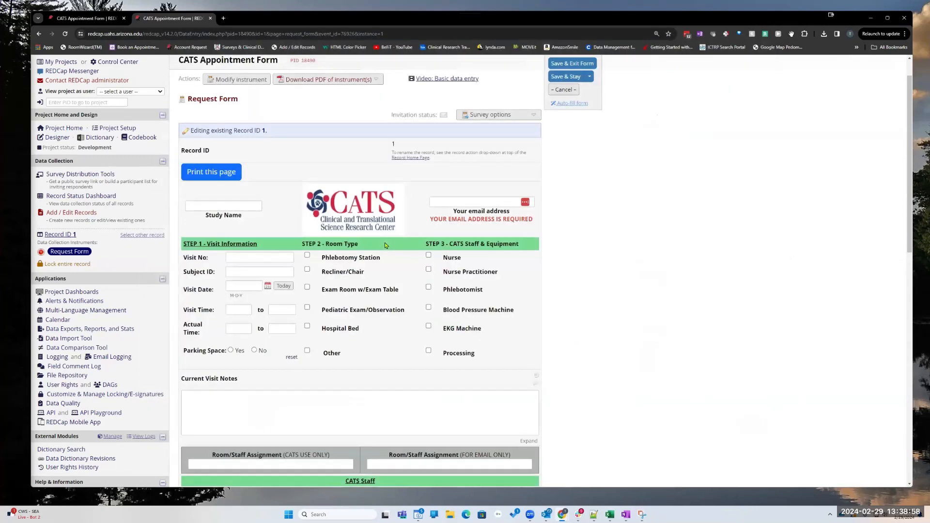
pyautogui.scroll(-5, 459, 289)
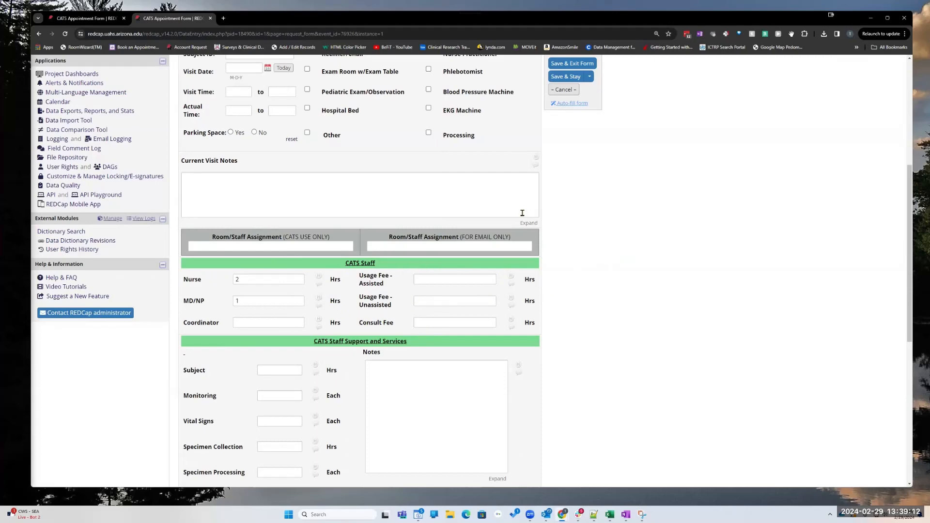
pyautogui.scroll(5, 522, 213)
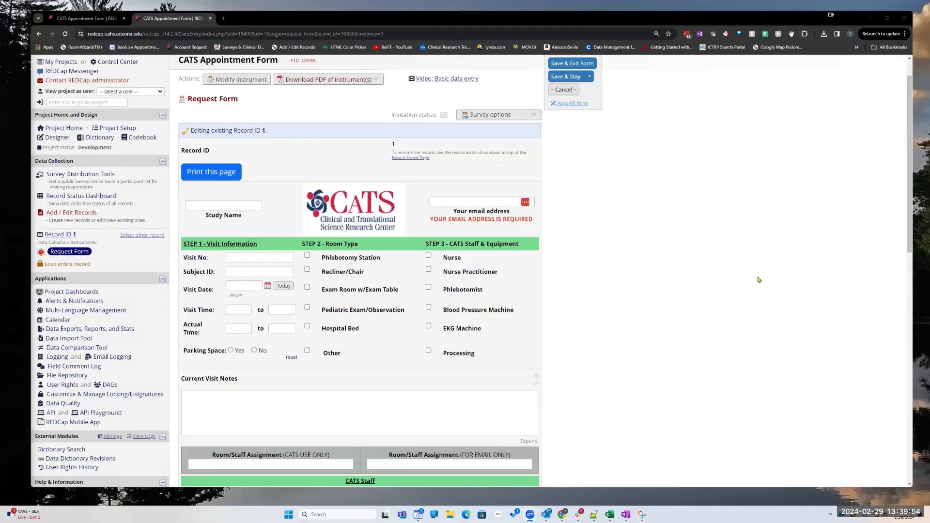
# Inspect the HTML source code of the print_appt_button field in the Online Designer, and close it without saving
pyautogui.click(114, 17)
pyautogui.scroll(7, 494, 288)
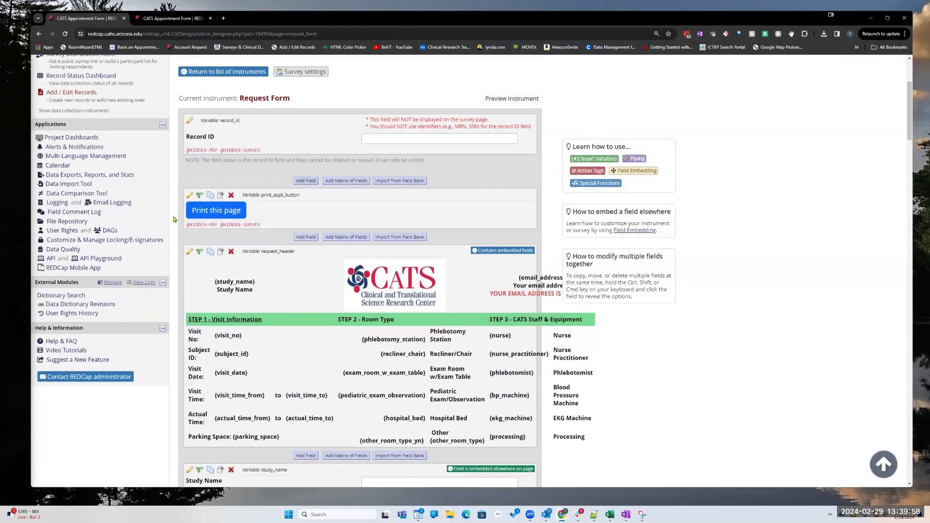
pyautogui.click(189, 195)
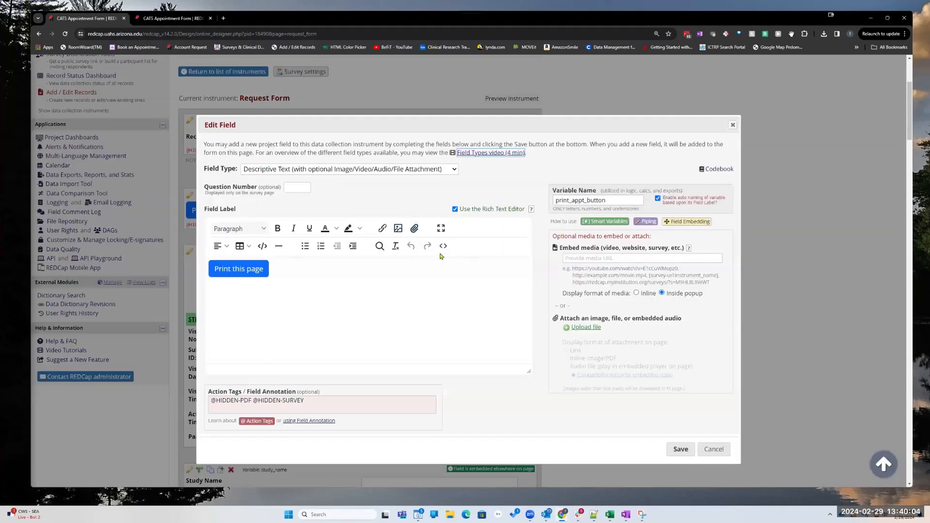
pyautogui.click(443, 245)
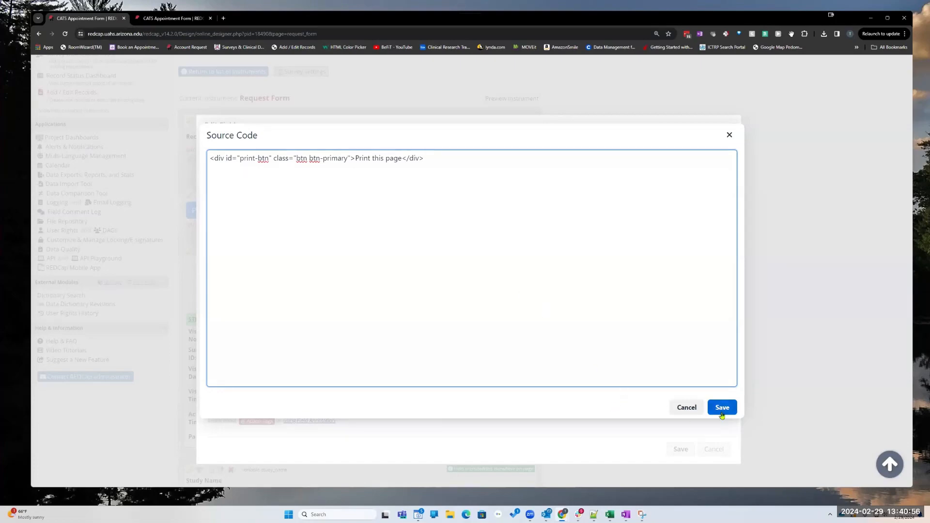
pyautogui.click(686, 409)
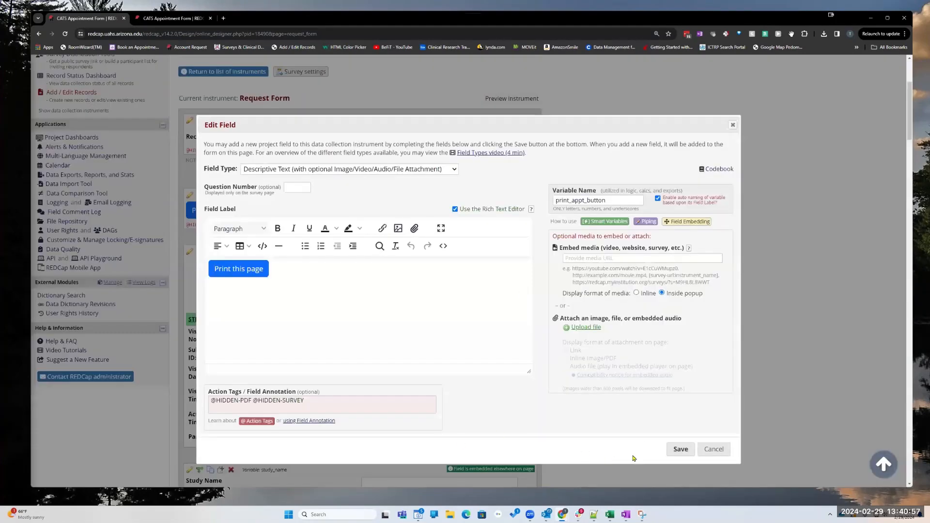
pyautogui.click(713, 452)
# Open the REDCap JavaScript Injector module's configuration and enlarge its JavaScript code box and the page to read the print snippet
pyautogui.scroll(2, 113, 175)
pyautogui.scroll(-1, 115, 218)
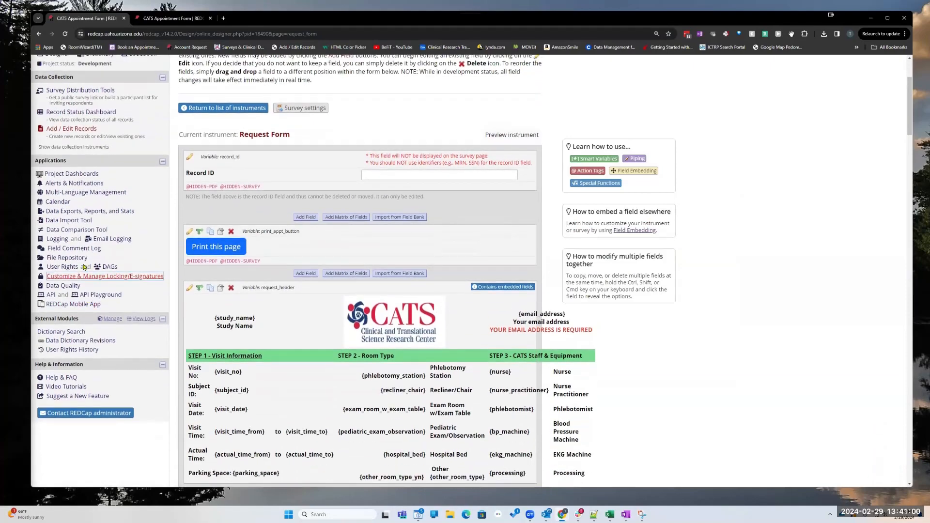
pyautogui.click(118, 319)
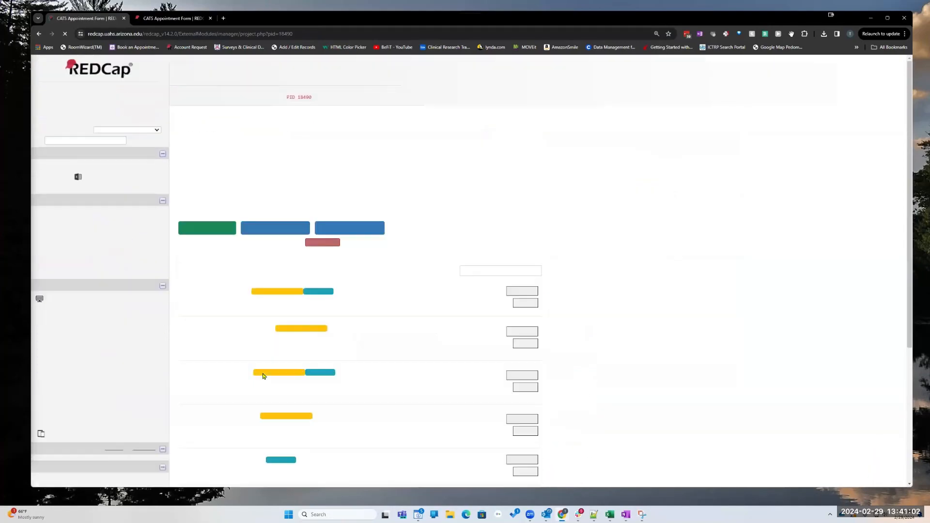
pyautogui.scroll(-3, 261, 375)
pyautogui.click(521, 380)
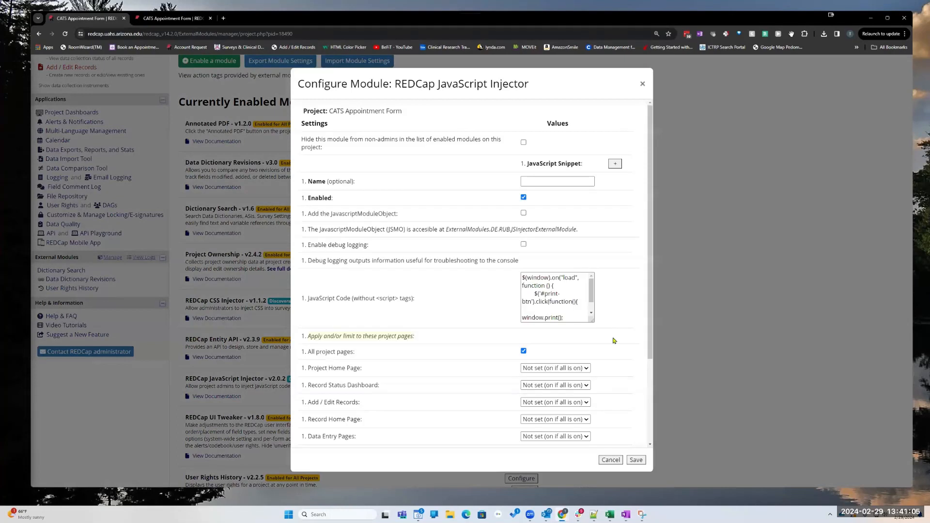
pyautogui.moveTo(592, 319); pyautogui.dragTo(612, 388)
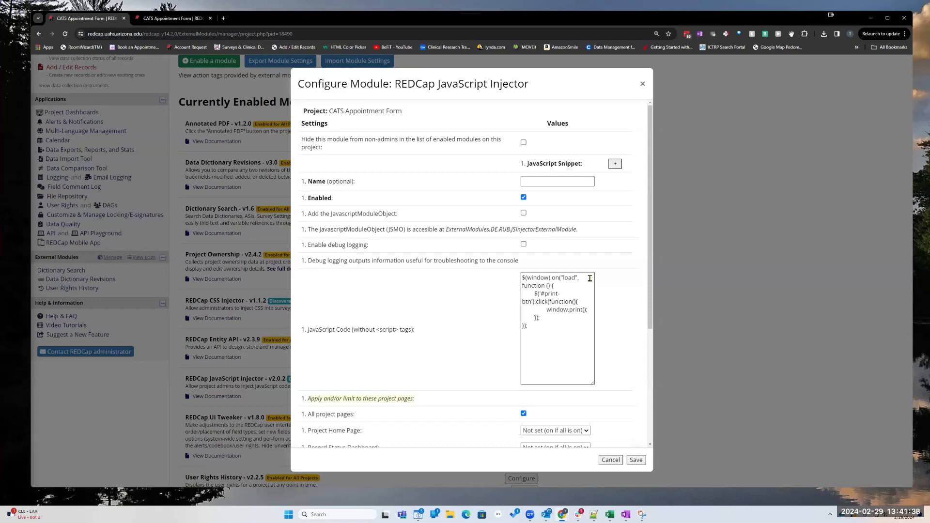
pyautogui.hotkey('ctrl', '+')
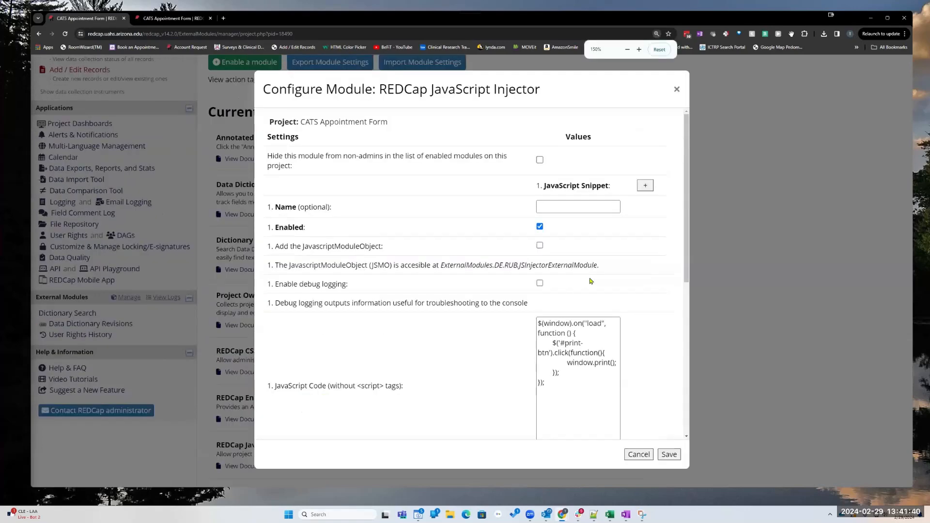
# Review which project pages and instruments the JavaScript Injector snippet applies to, and close the configuration without saving
pyautogui.moveTo(690, 249); pyautogui.dragTo(700, 304)
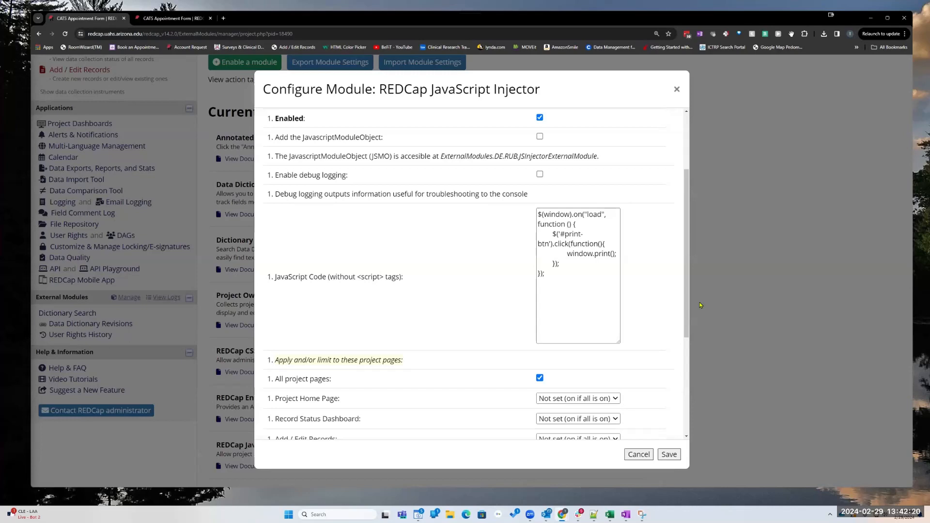
pyautogui.scroll(-3, 663, 329)
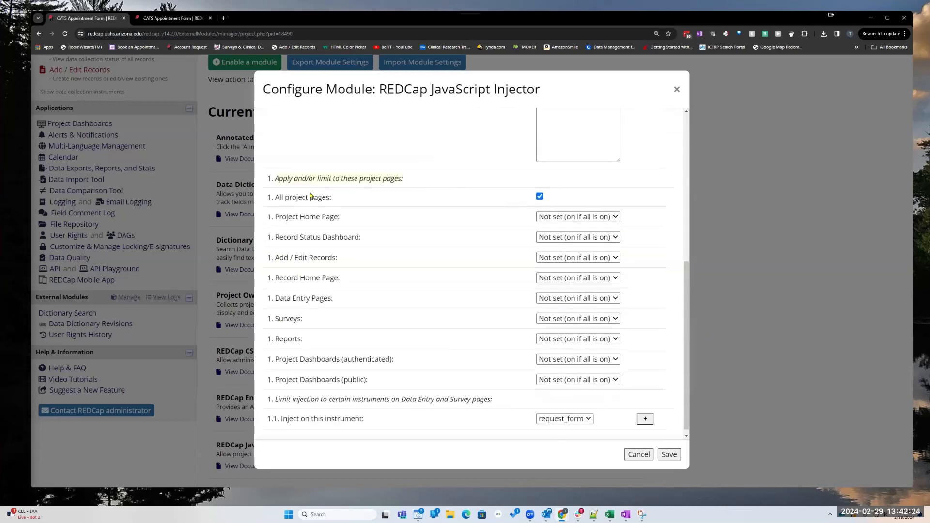
pyautogui.moveTo(275, 198); pyautogui.dragTo(341, 200)
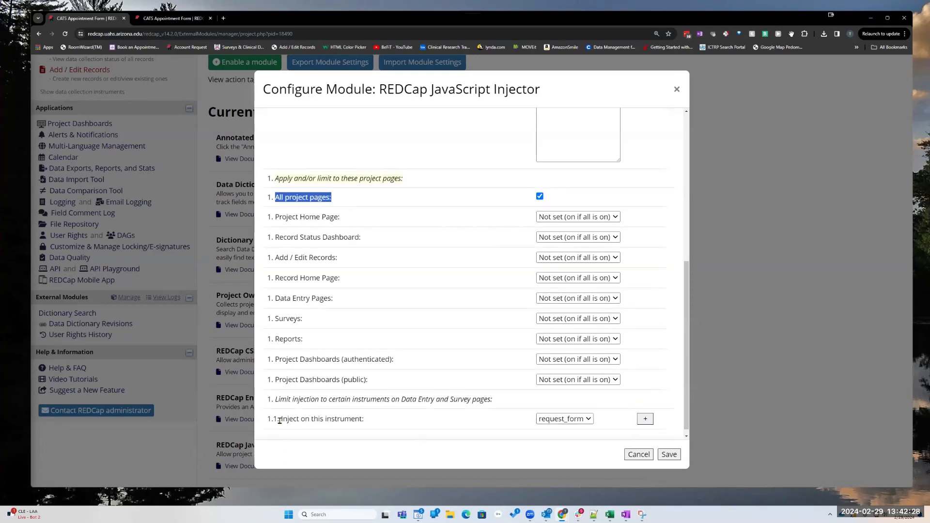
pyautogui.moveTo(281, 418); pyautogui.dragTo(369, 419)
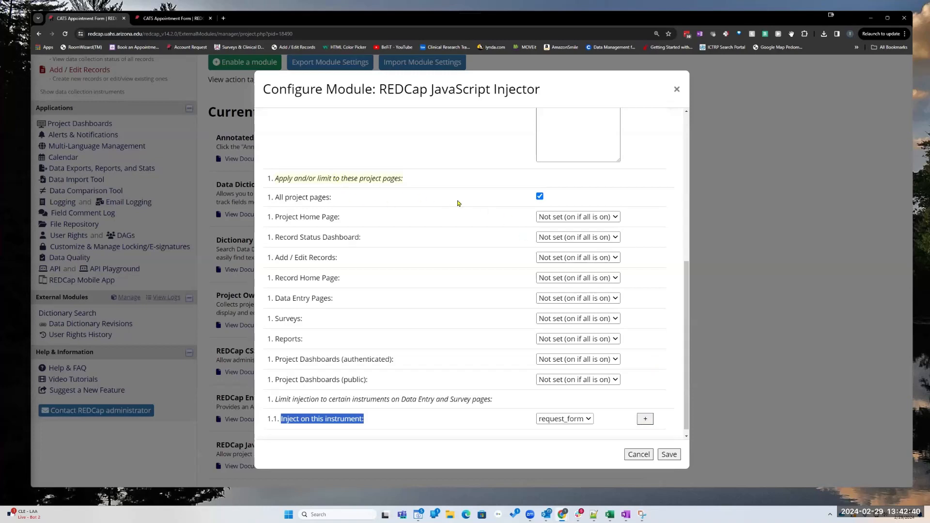
pyautogui.scroll(10, 609, 215)
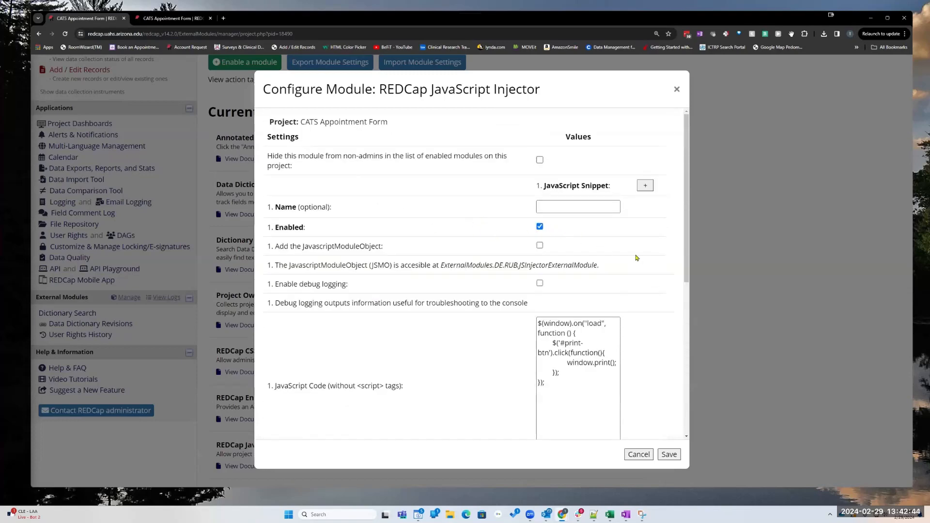
pyautogui.scroll(-5, 637, 258)
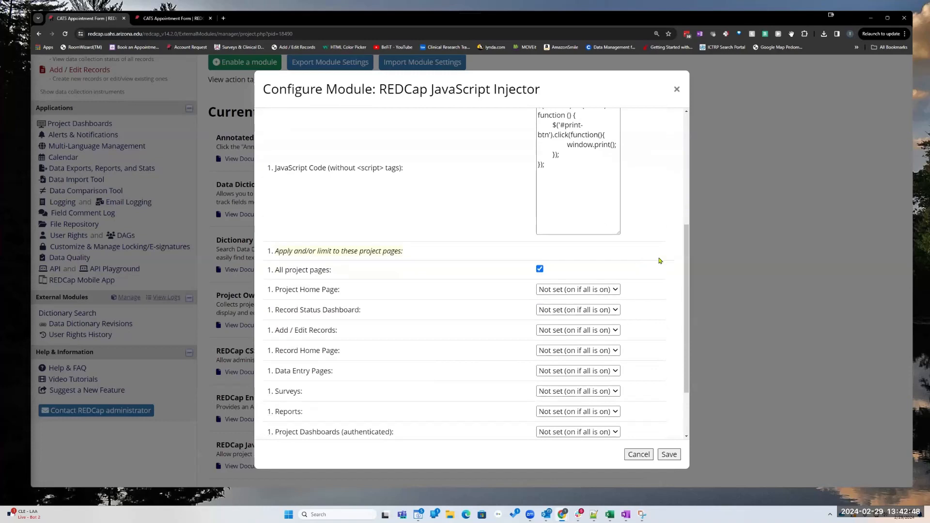
pyautogui.scroll(-1, 658, 261)
pyautogui.scroll(-1, 658, 261)
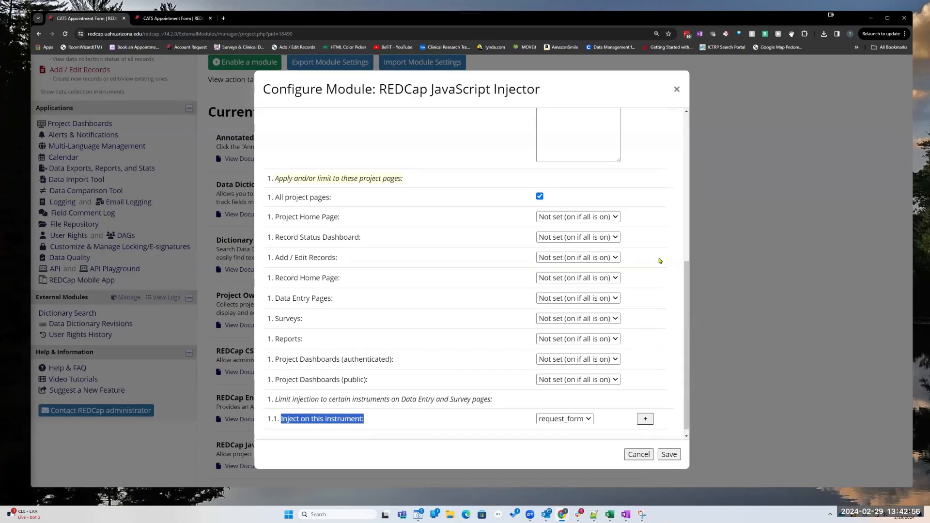
pyautogui.scroll(-1, 658, 260)
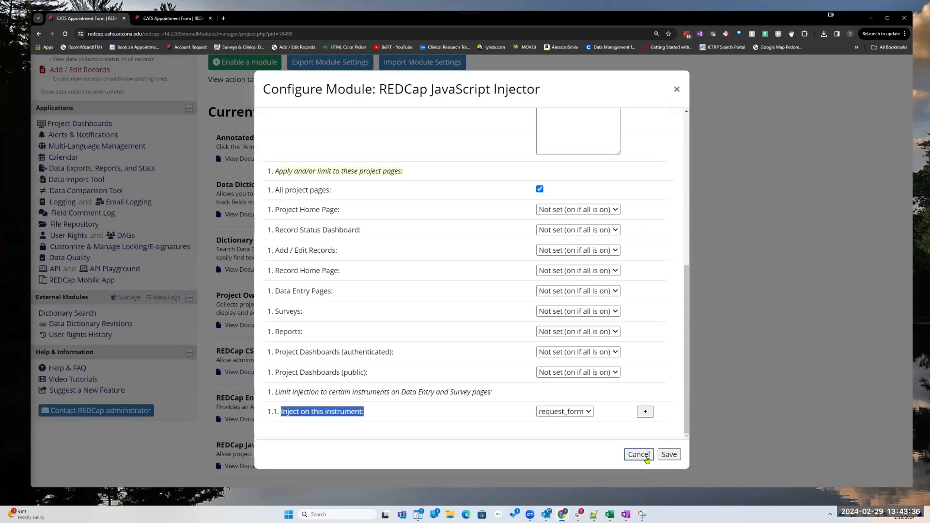
pyautogui.click(638, 454)
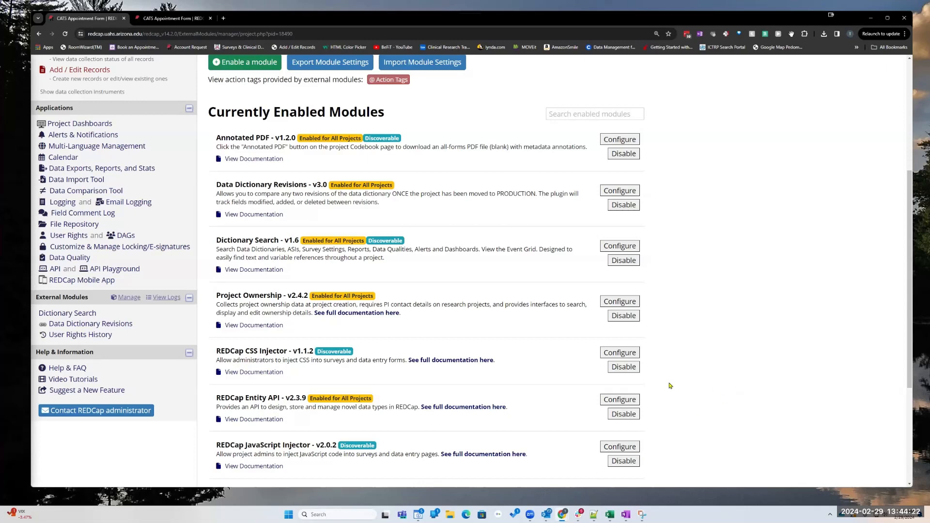
# Open Record ID 1's Request Form from the Record Status Dashboard
pyautogui.click(341, 324)
pyautogui.scroll(5, 629, 315)
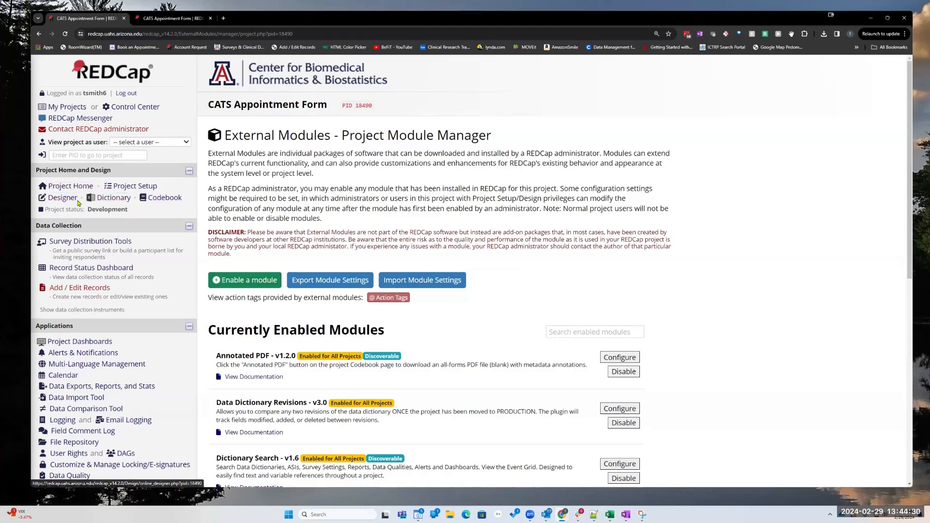
pyautogui.click(85, 268)
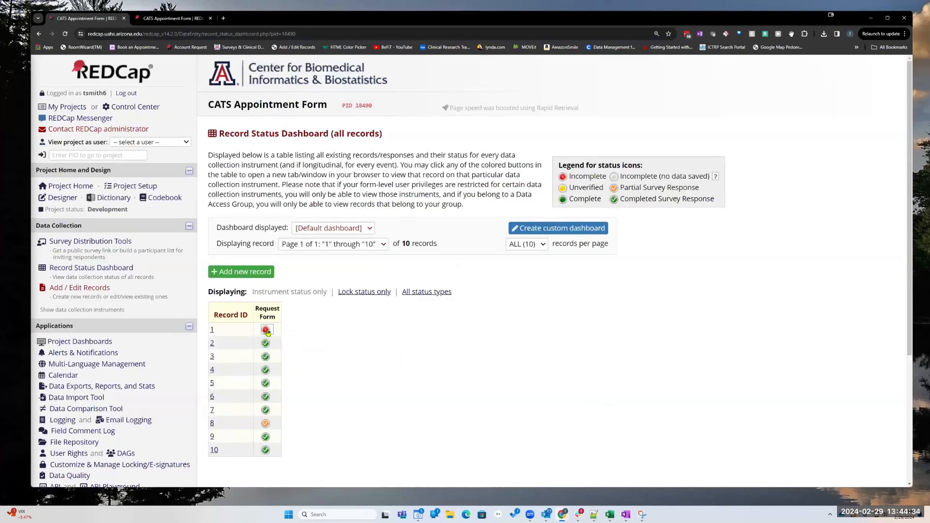
pyautogui.click(266, 330)
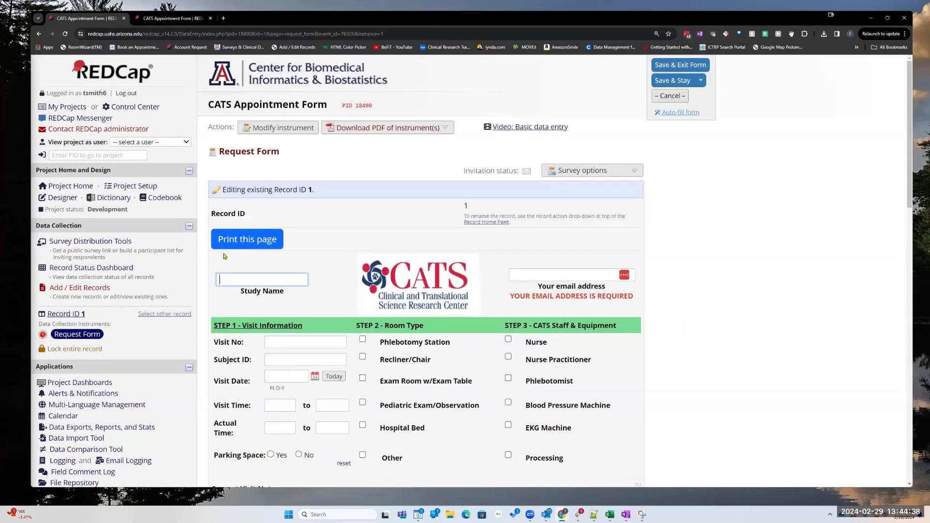
# Download the Request Form as a PDF using the "This survey (blank)" option and open it in Adobe Acrobat
pyautogui.scroll(-3, 592, 452)
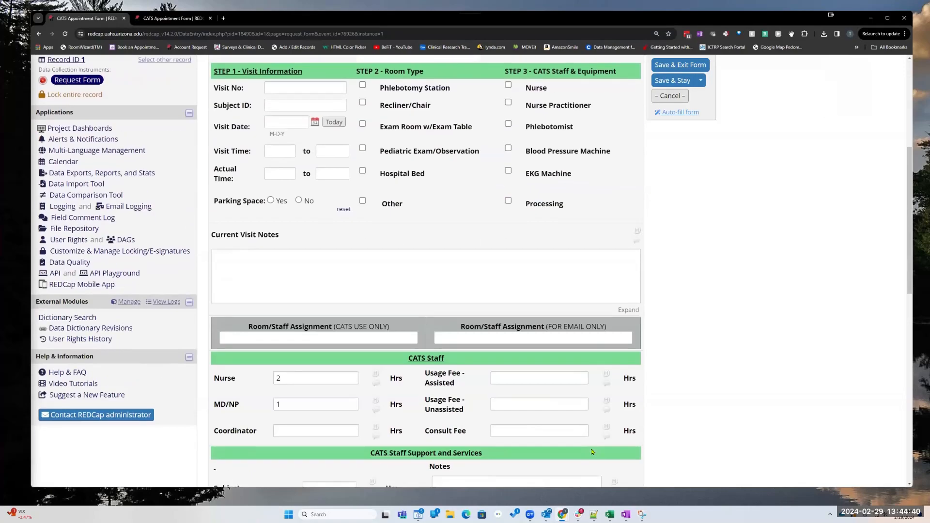
pyautogui.scroll(2, 592, 451)
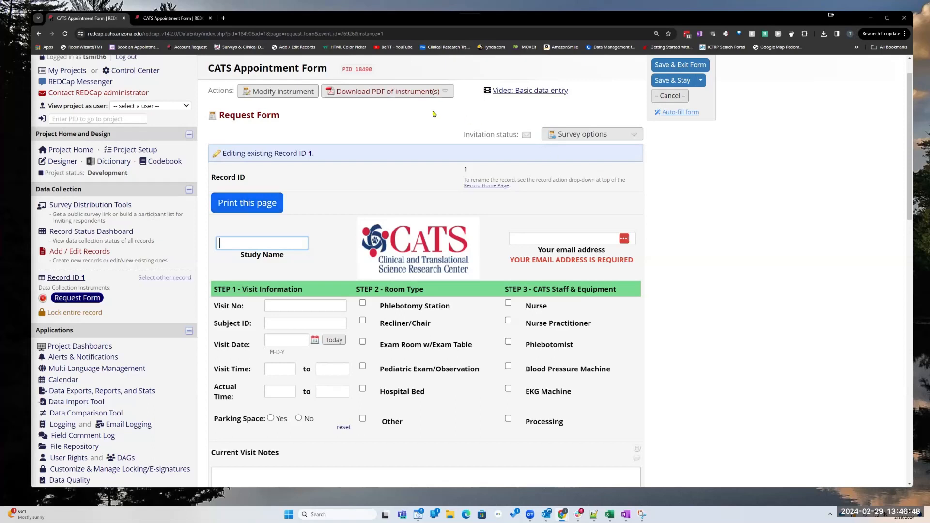
pyautogui.click(387, 91)
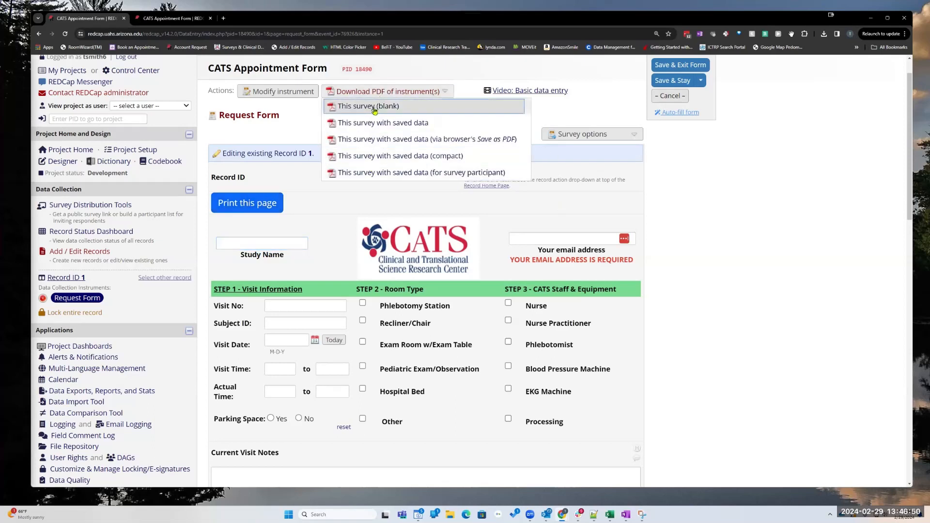
pyautogui.click(386, 107)
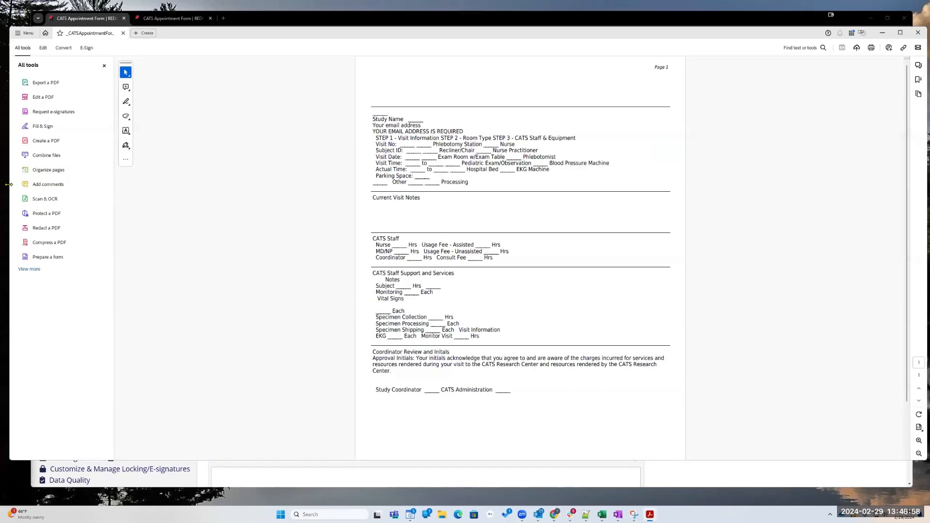
# Narrow the PDF viewer window so the blank PDF sits beside the Request Form in the browser
pyautogui.moveTo(8, 184); pyautogui.dragTo(522, 240)
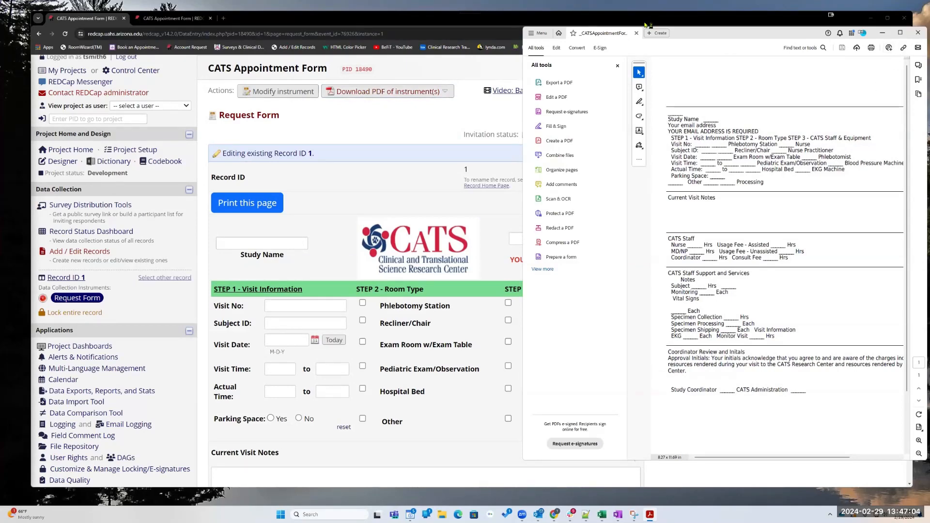
pyautogui.moveTo(634, 33); pyautogui.dragTo(637, 34)
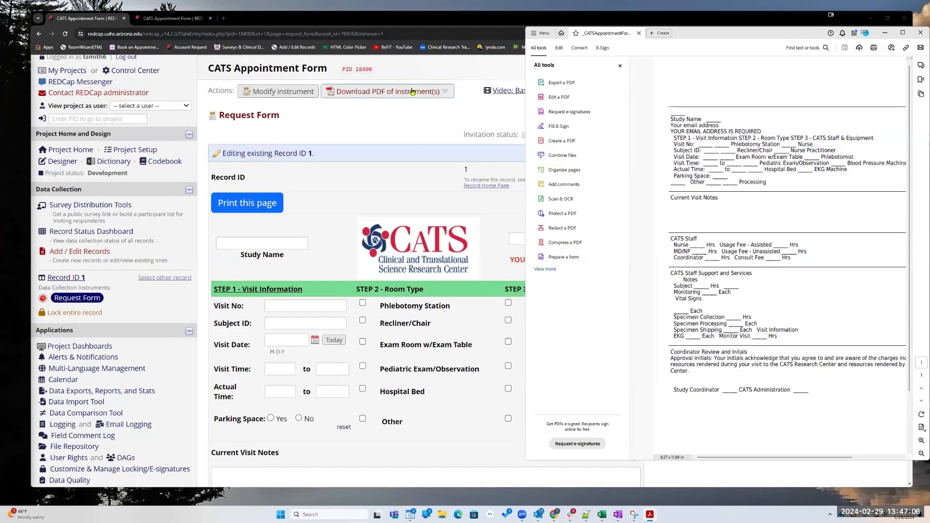
pyautogui.click(638, 33)
# Preview the survey with saved data via the browser's Save as PDF option, and cancel the print
pyautogui.click(381, 93)
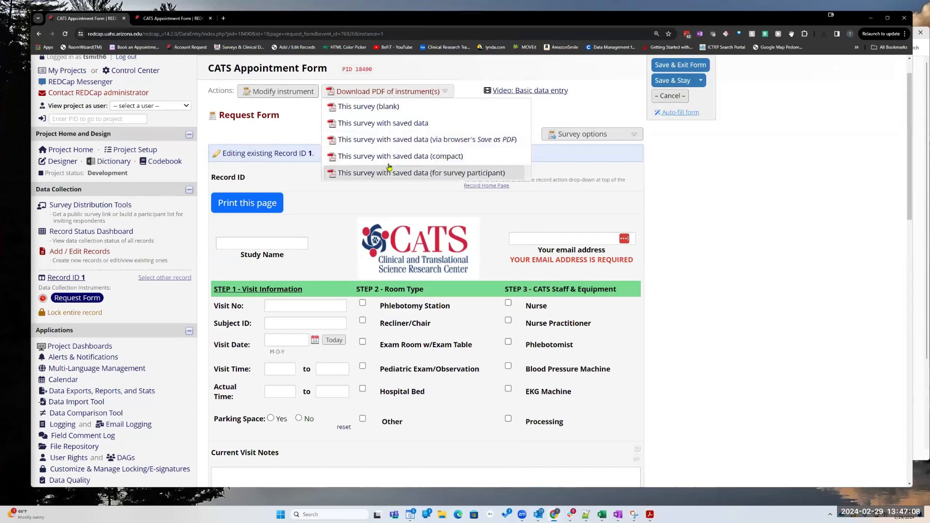
pyautogui.click(389, 140)
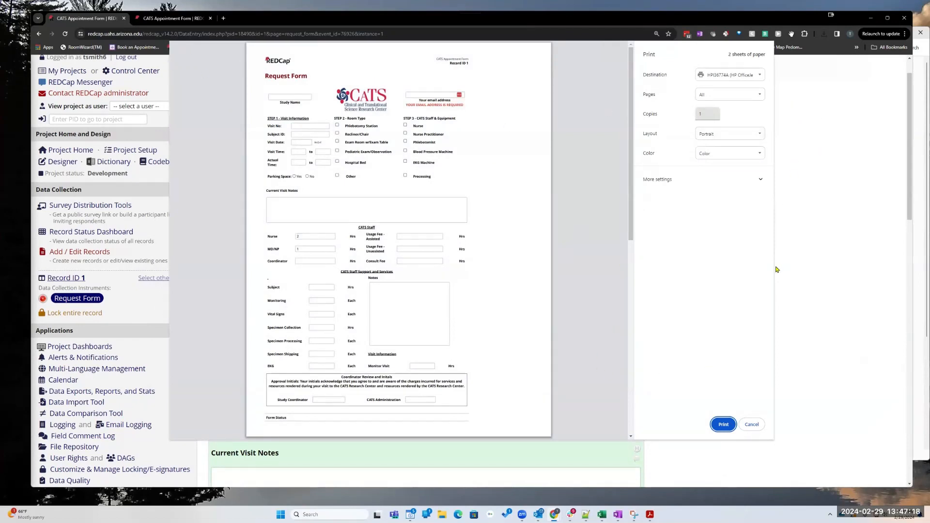
pyautogui.click(750, 425)
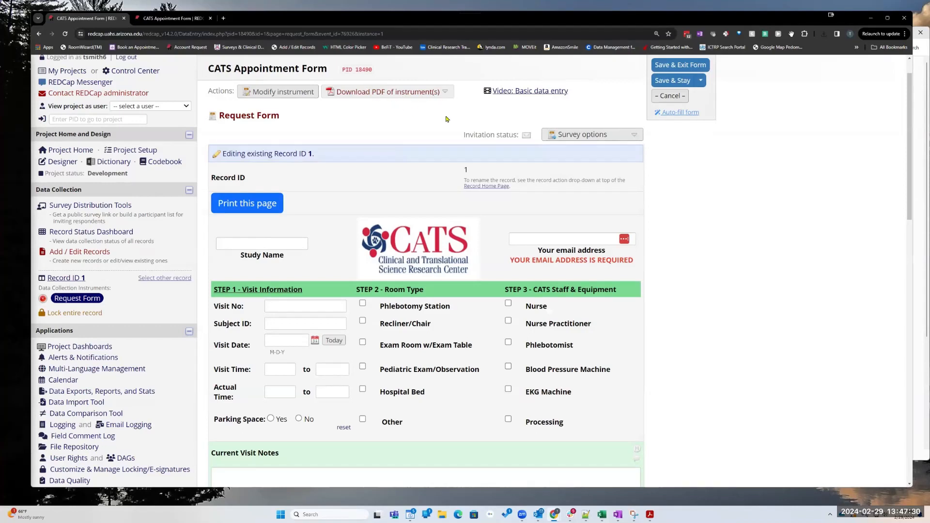
# Download the PDF of the survey with saved data (for survey participant) and view it in the PDF viewer
pyautogui.click(443, 93)
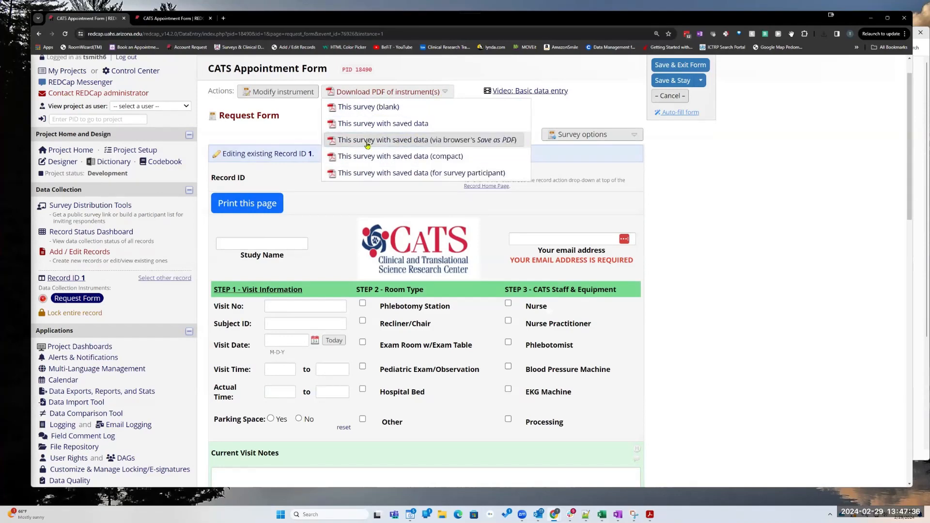
pyautogui.click(379, 173)
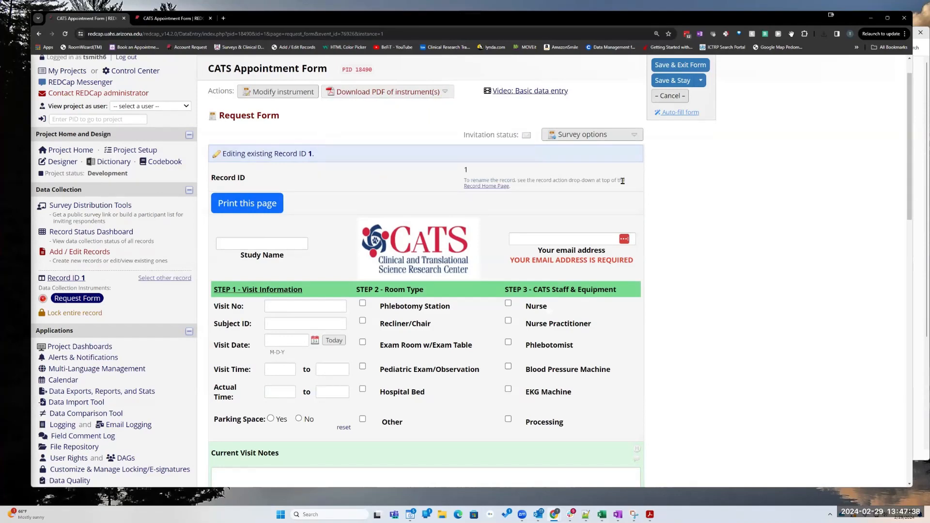
pyautogui.click(761, 55)
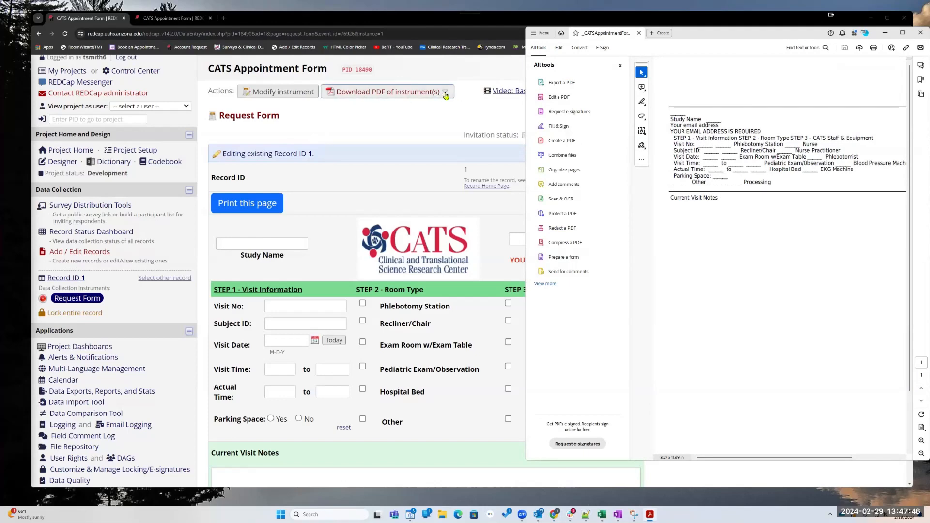
# Compare the PDF download options, inspect the print destinations for the survey via the browser's Save as PDF, and cancel the print
pyautogui.click(363, 93)
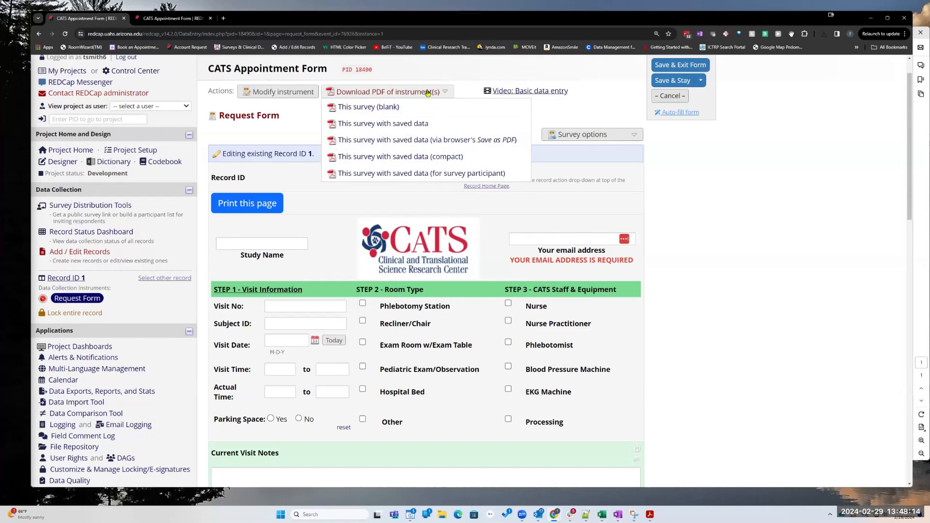
pyautogui.click(359, 94)
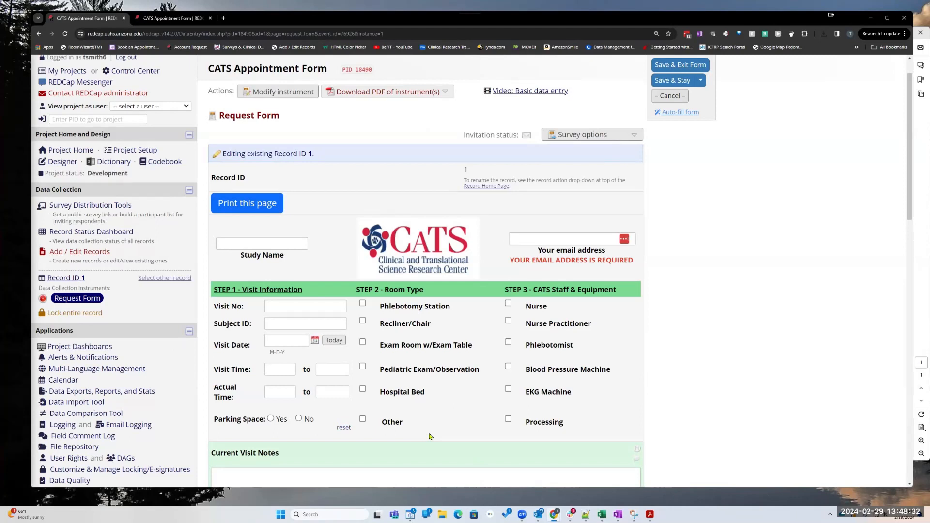
pyautogui.click(445, 93)
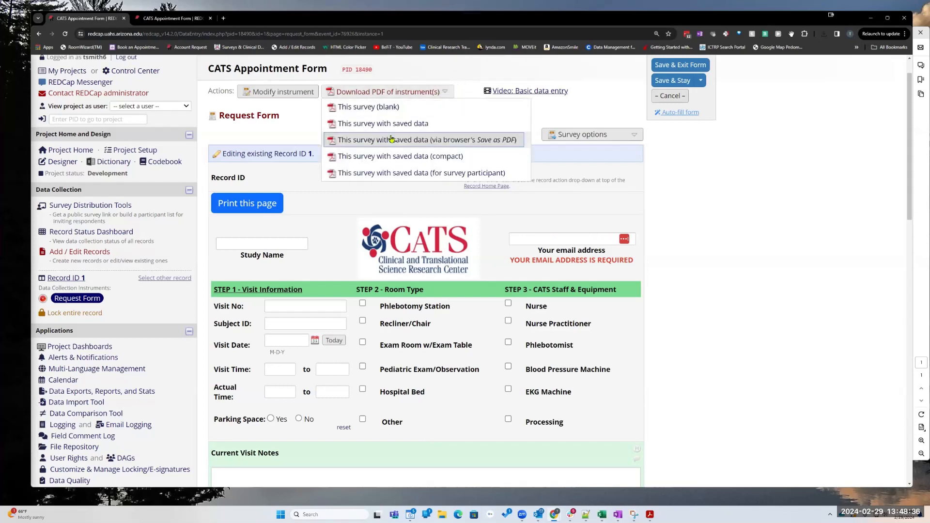
pyautogui.click(488, 141)
pyautogui.click(470, 144)
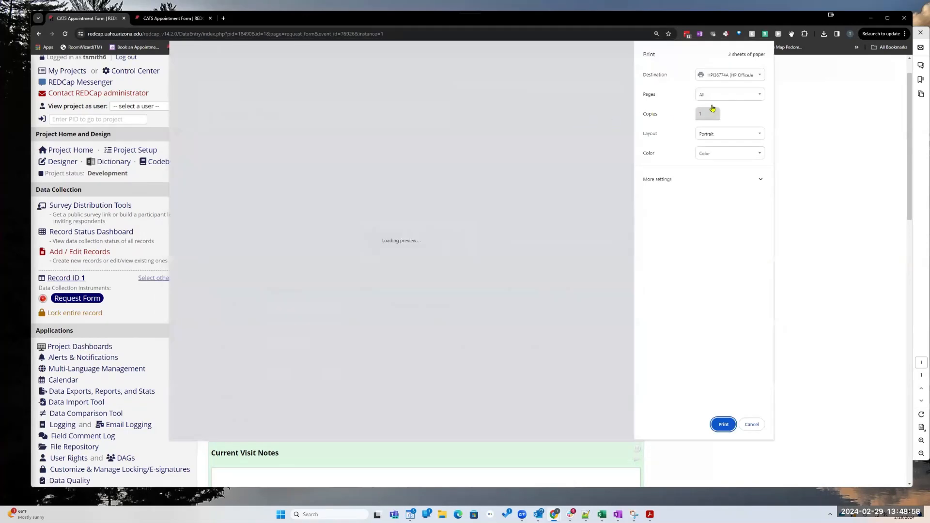
pyautogui.click(713, 77)
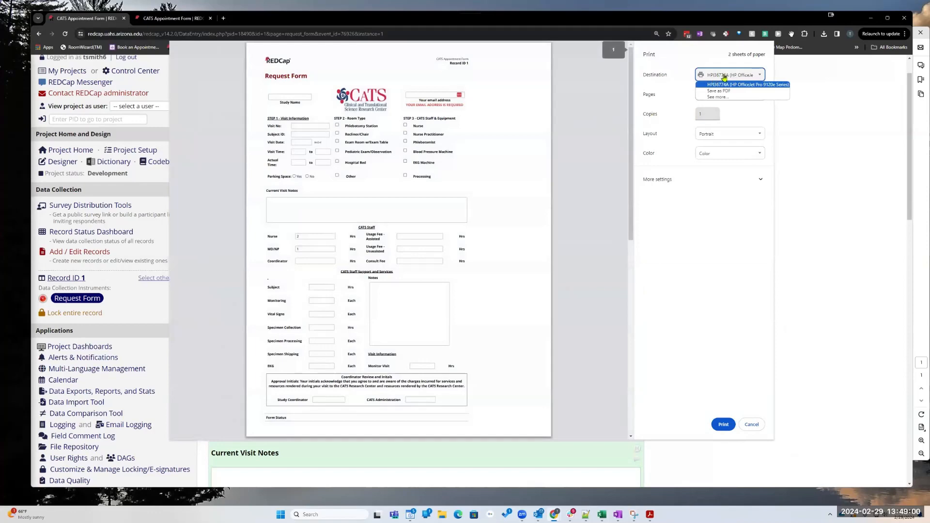
pyautogui.click(724, 75)
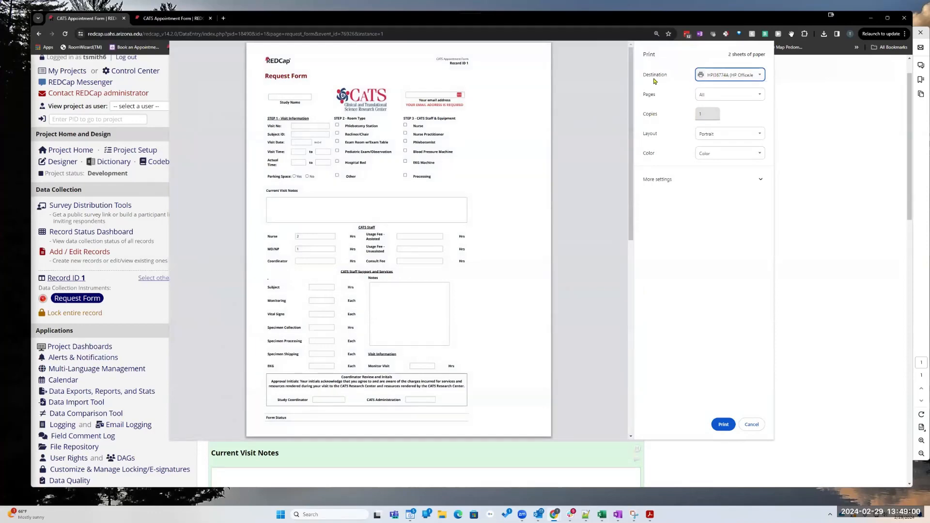
pyautogui.click(752, 424)
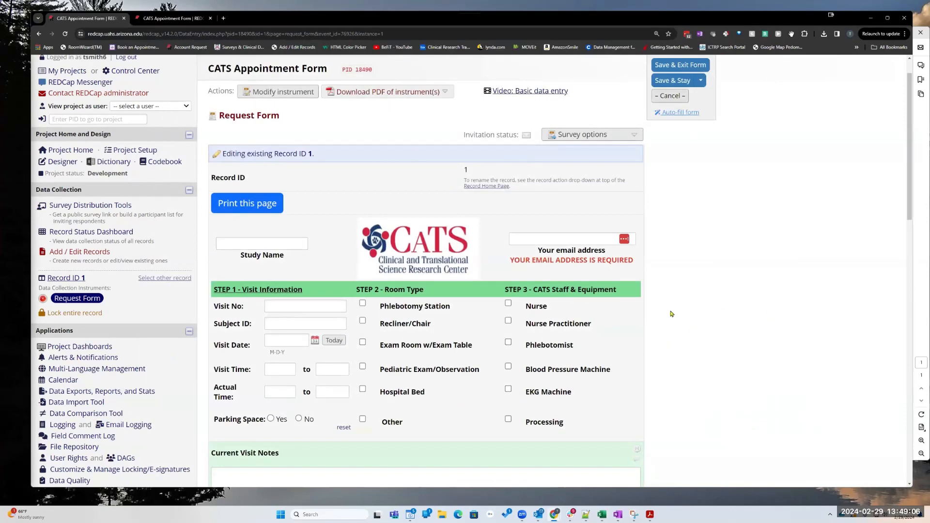
# Switch to the other open copy of Record ID 1's Request Form and look over its PDF download options
pyautogui.scroll(-4, 431, 297)
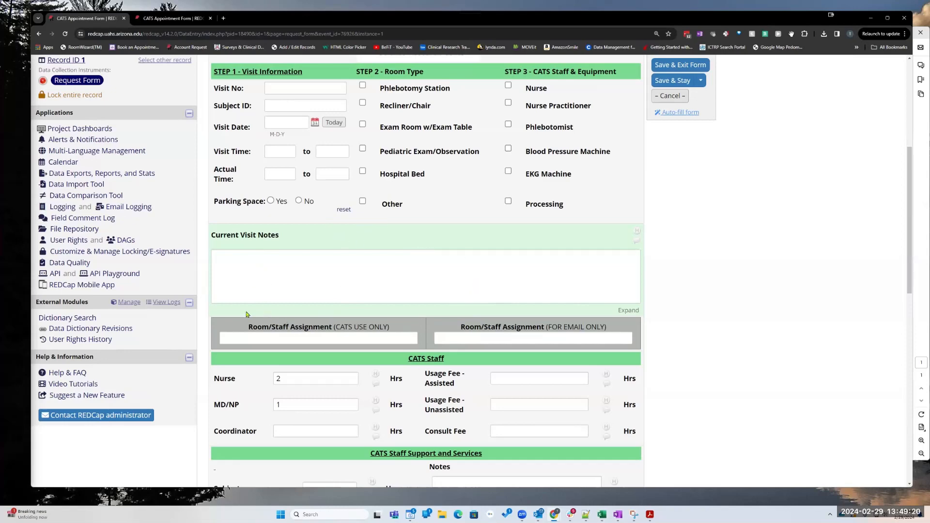
pyautogui.scroll(2, 143, 264)
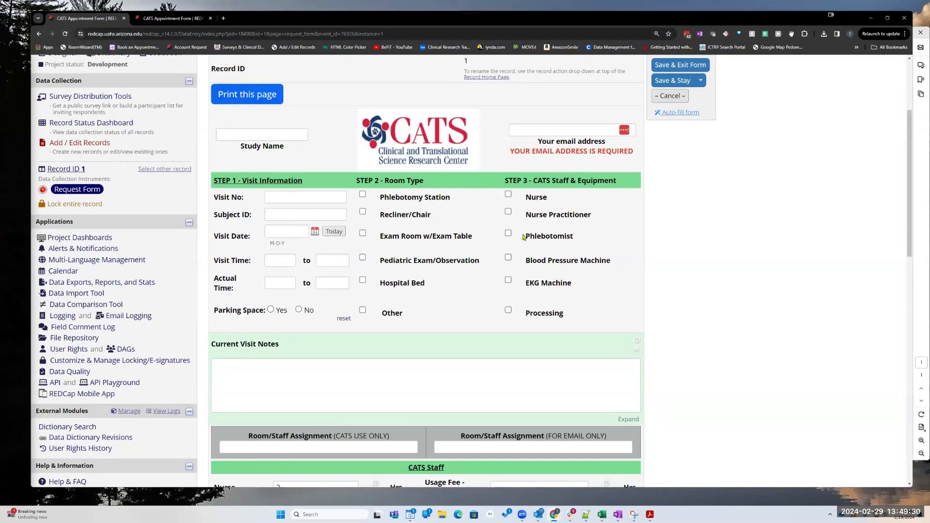
pyautogui.click(173, 20)
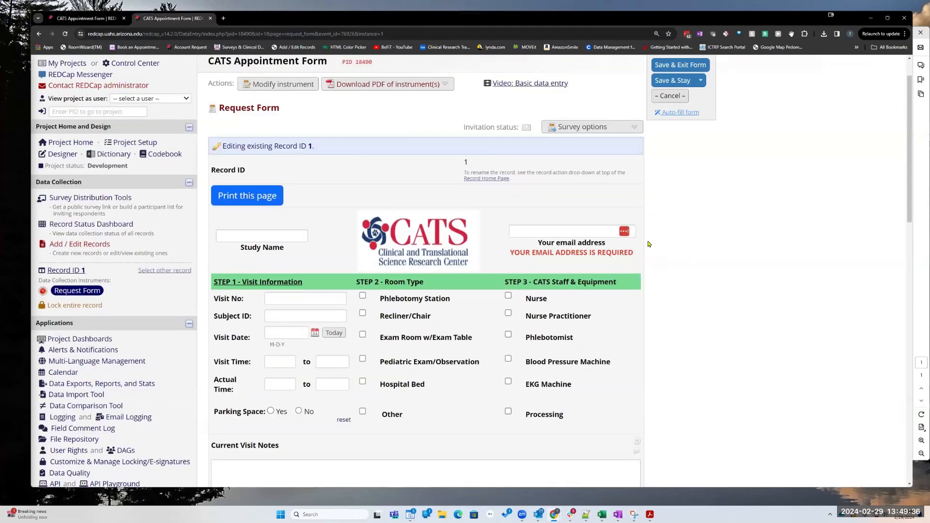
pyautogui.click(444, 85)
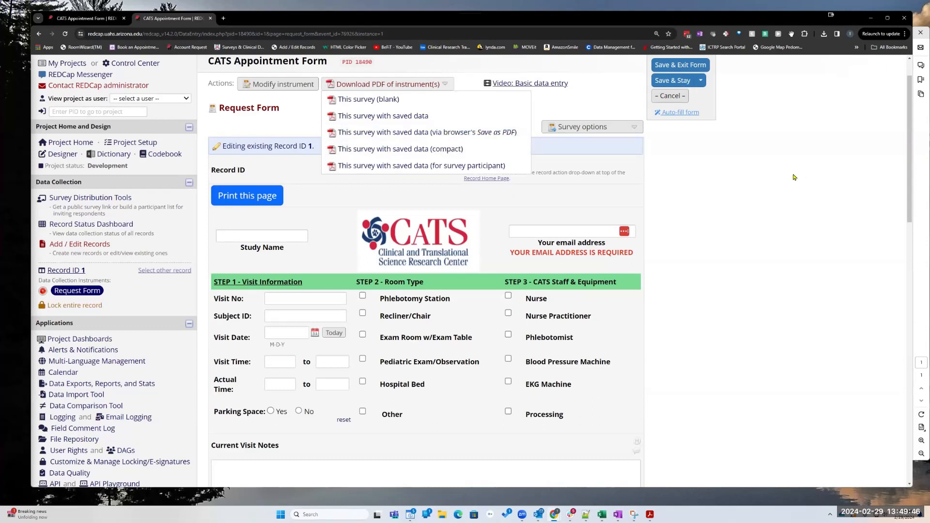
pyautogui.click(400, 86)
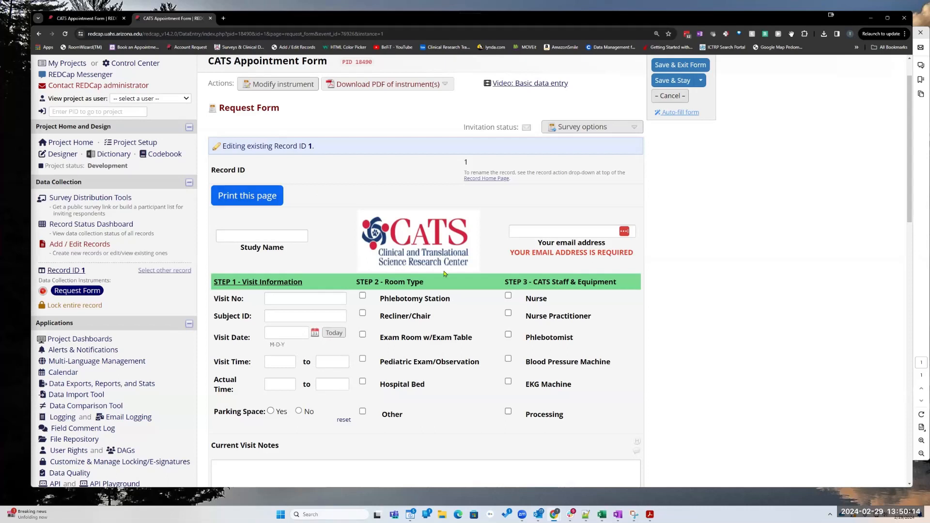
# Preview the form's printout with the embedded Print this page button, check the available destinations, and cancel the print
pyautogui.click(247, 196)
pyautogui.click(738, 75)
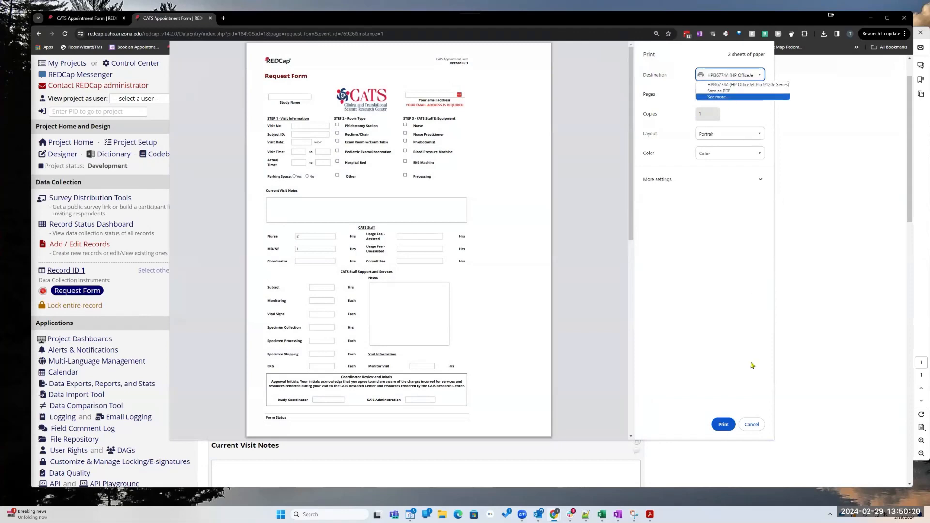
pyautogui.click(761, 427)
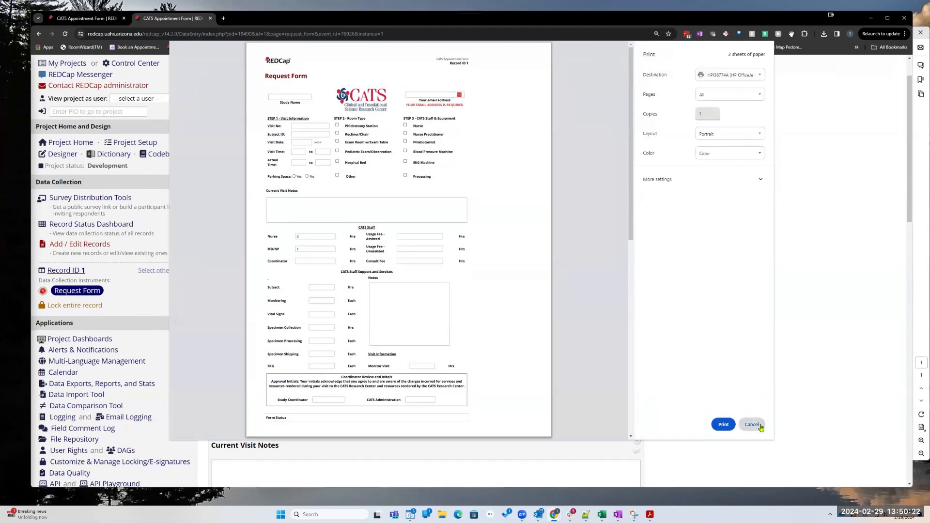
pyautogui.click(760, 428)
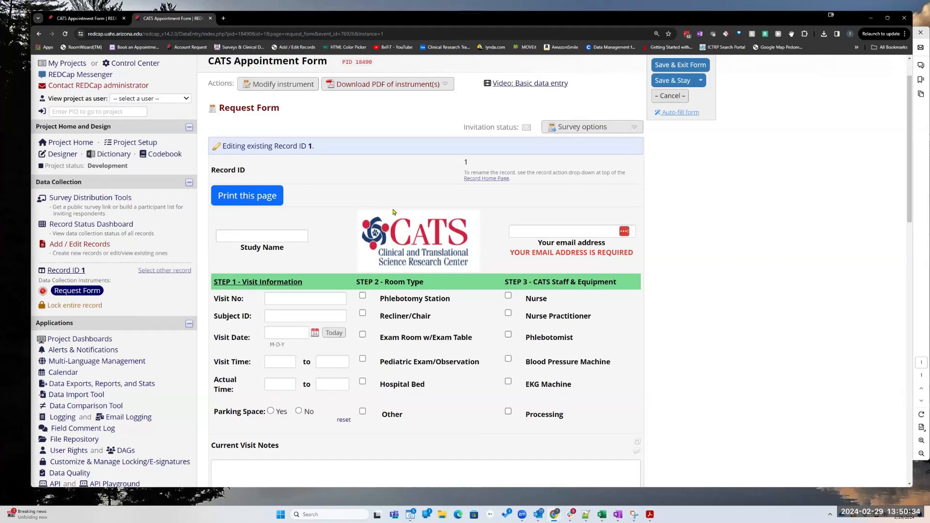
# Review the full Request Form from the visit information down to the form status section, and return to its print button
pyautogui.scroll(-7, 498, 221)
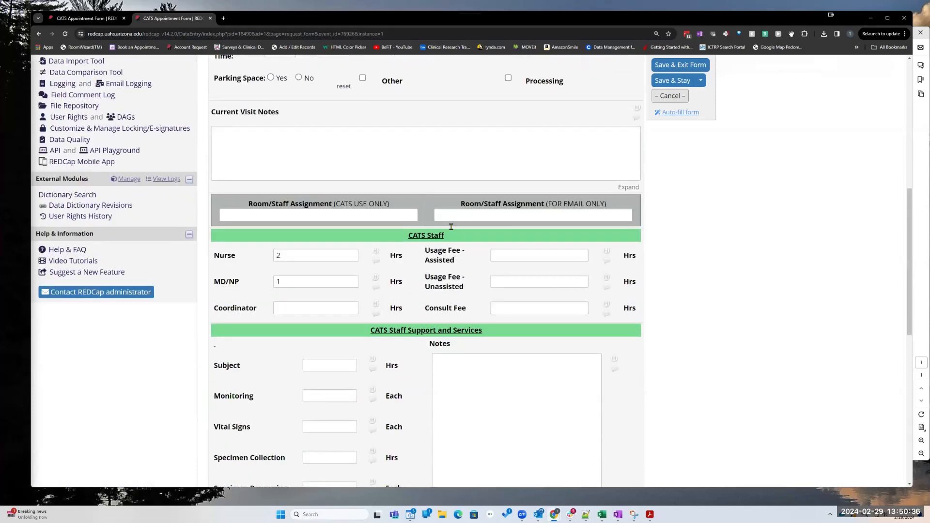
pyautogui.scroll(-9, 450, 226)
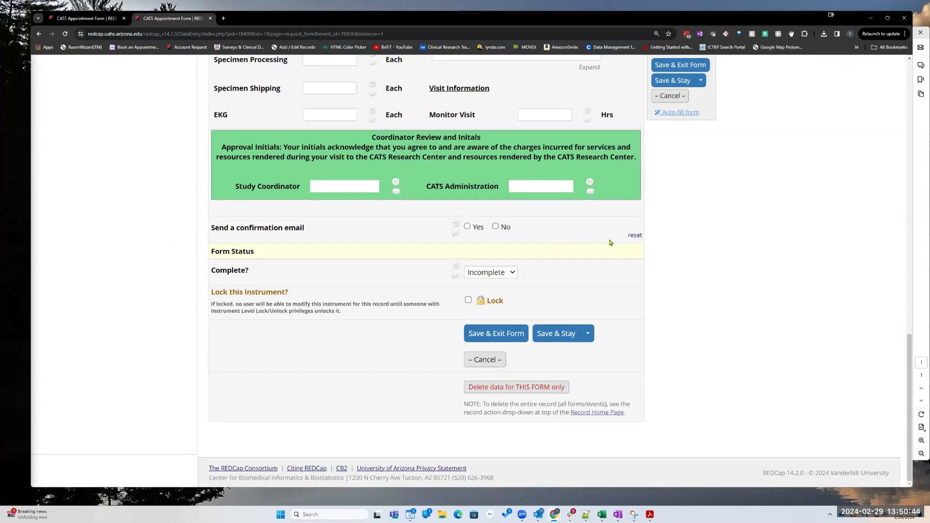
pyautogui.scroll(4, 710, 225)
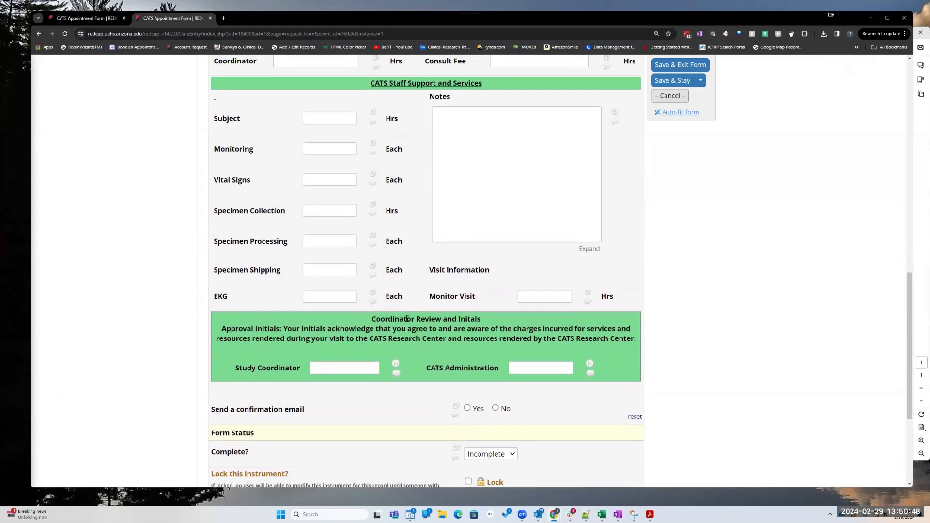
pyautogui.scroll(5, 487, 203)
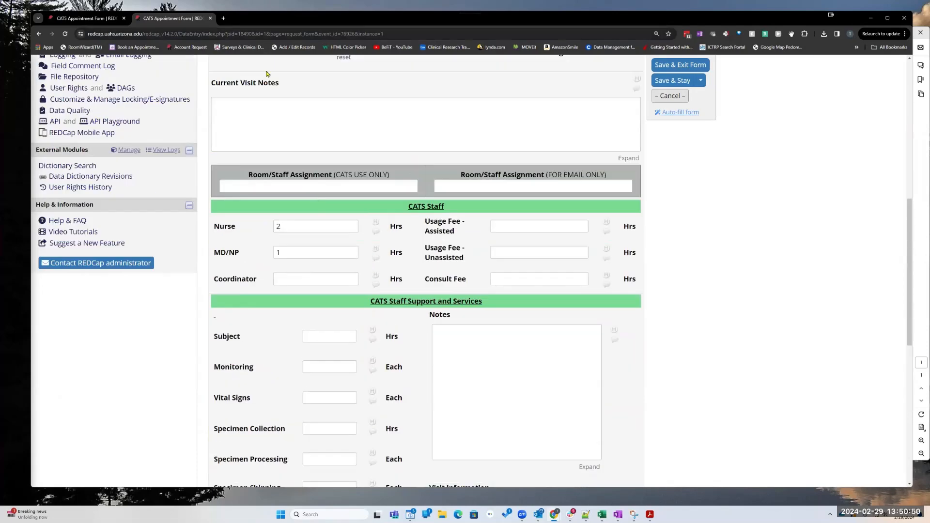
pyautogui.scroll(5, 341, 185)
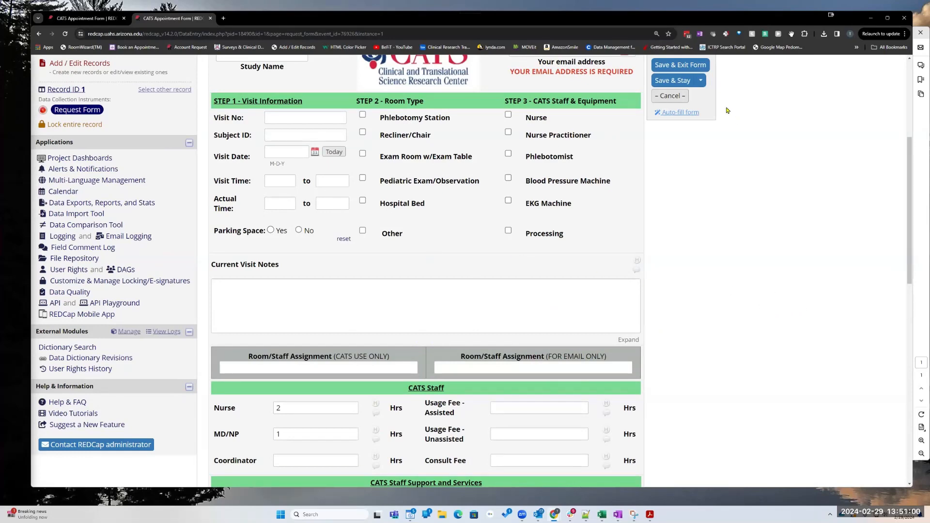
pyautogui.scroll(5, 596, 233)
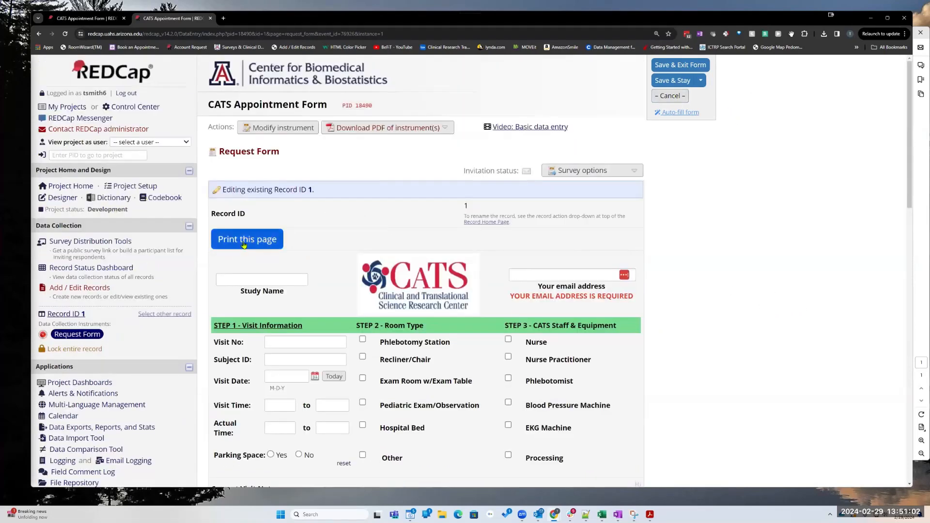